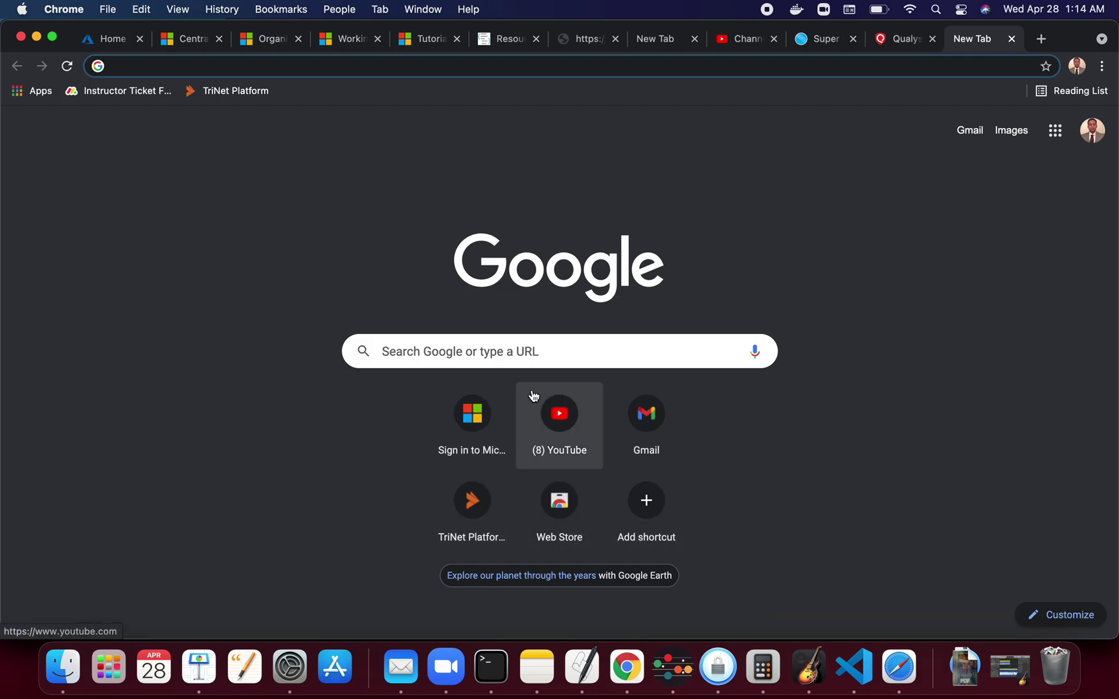
Search Google for 'nessus free scanner' and scroll down to Tenable's Nessus download result
left_click(591, 353)
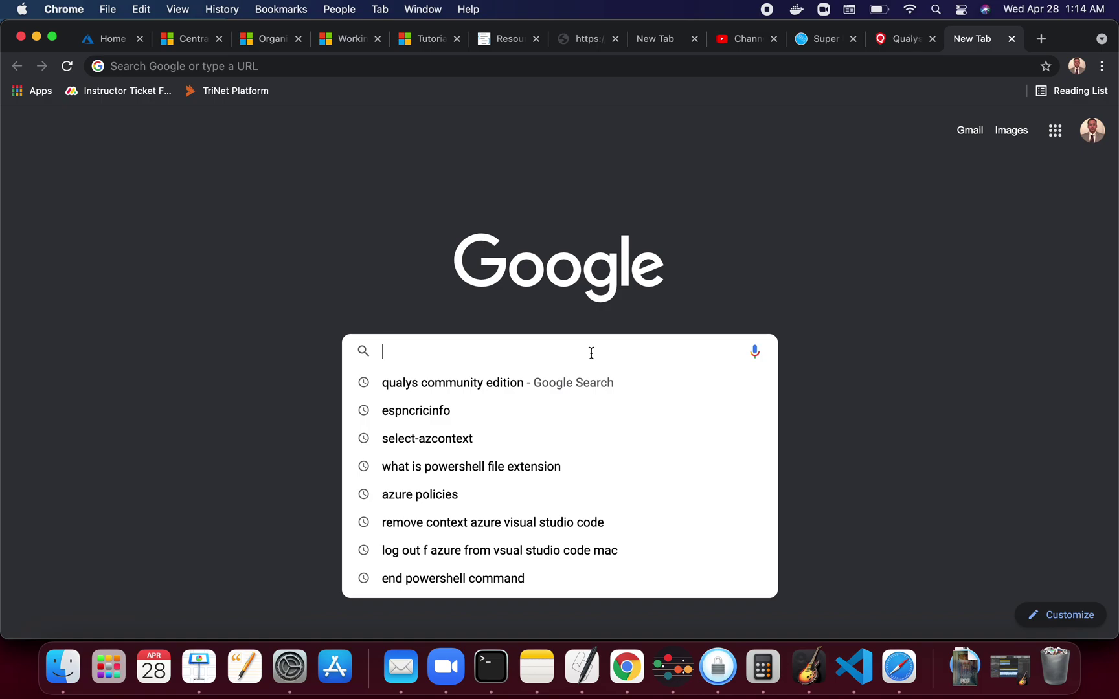
type("nessus ")
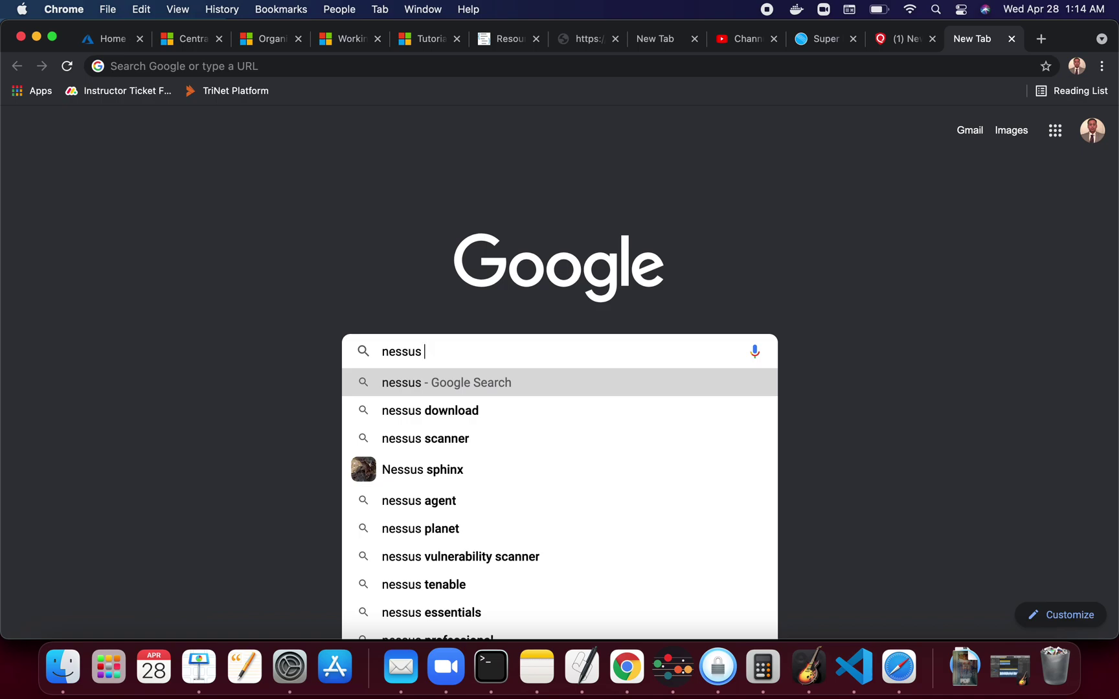
type("free")
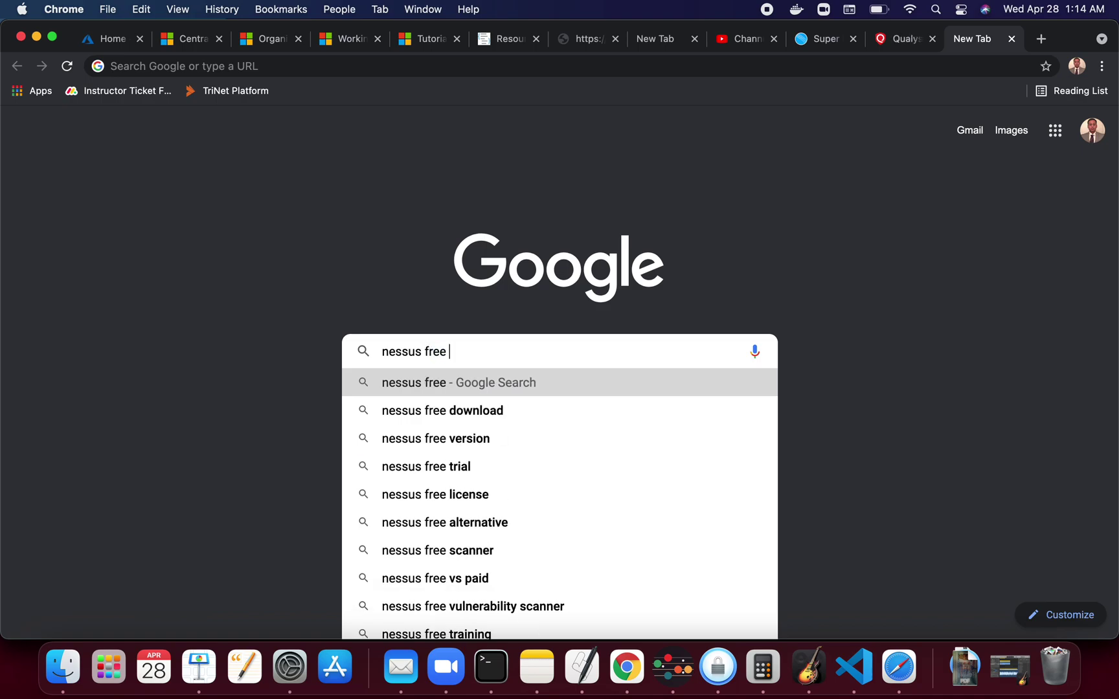
type(" scanner")
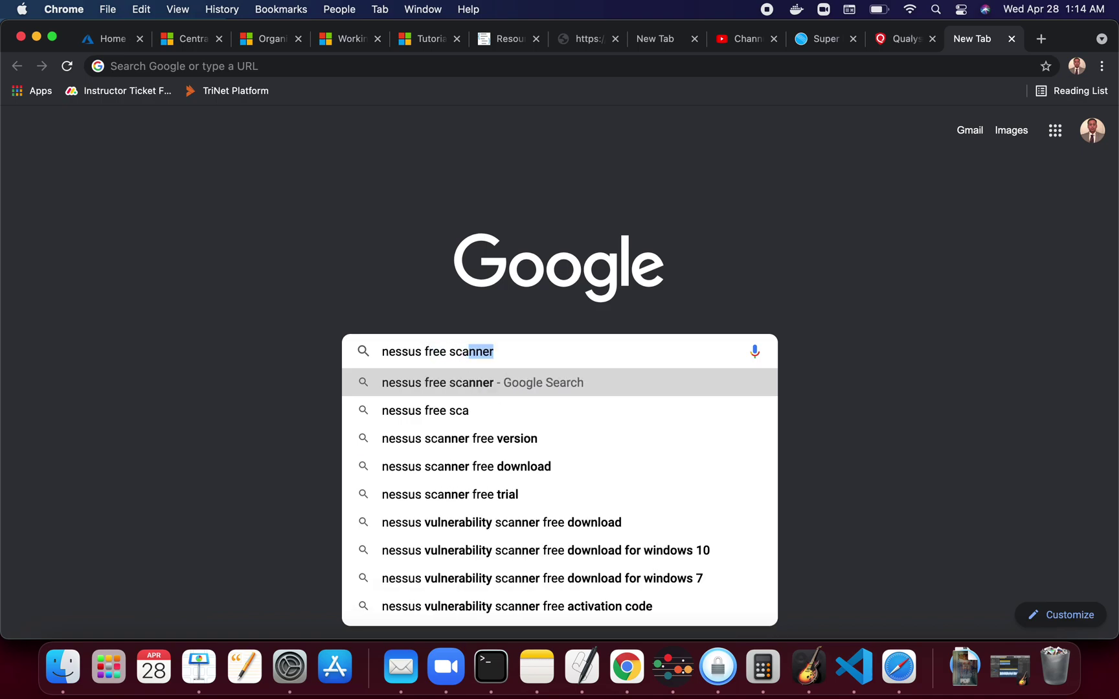
key("Return")
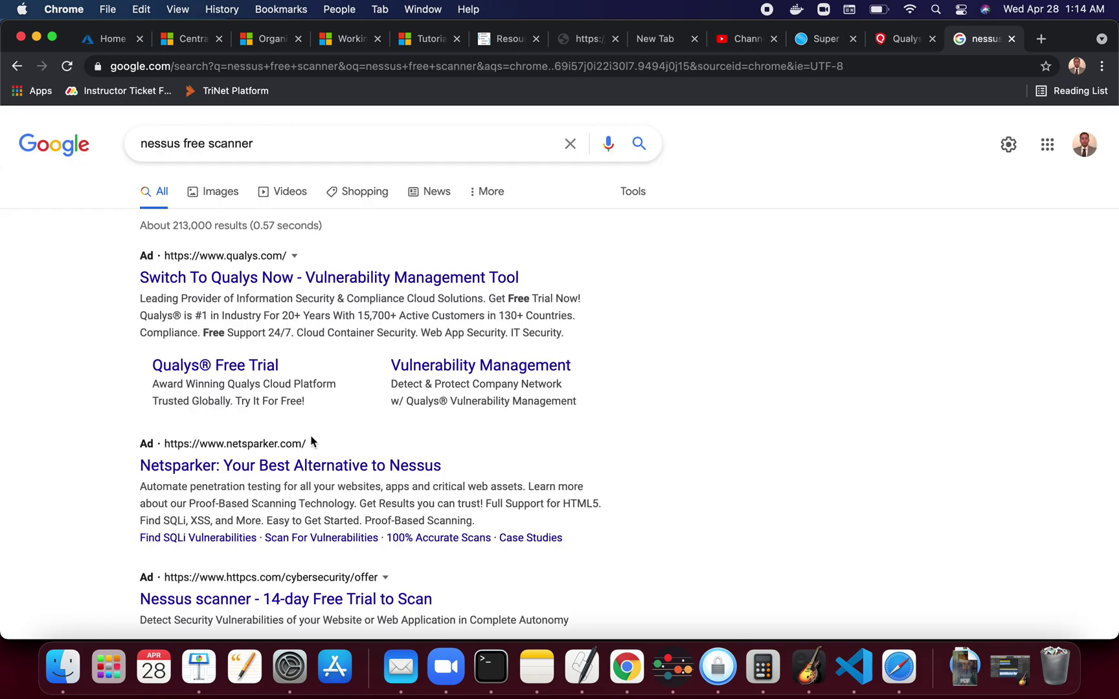
scroll(334, 494, "down", 5)
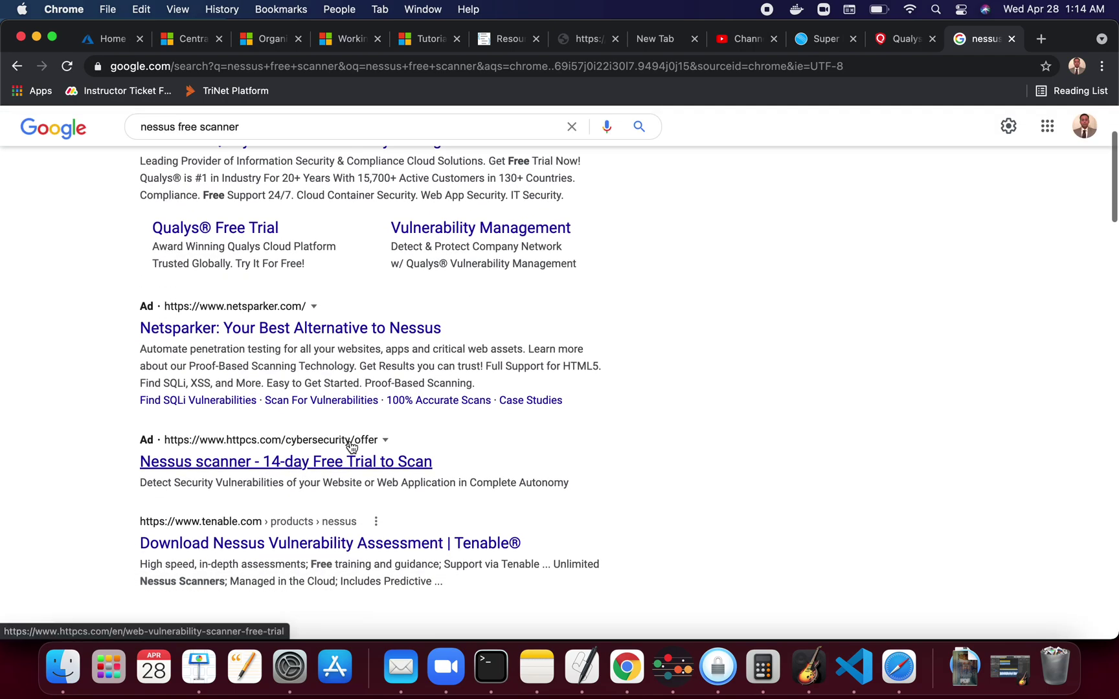
scroll(355, 490, "down", 2)
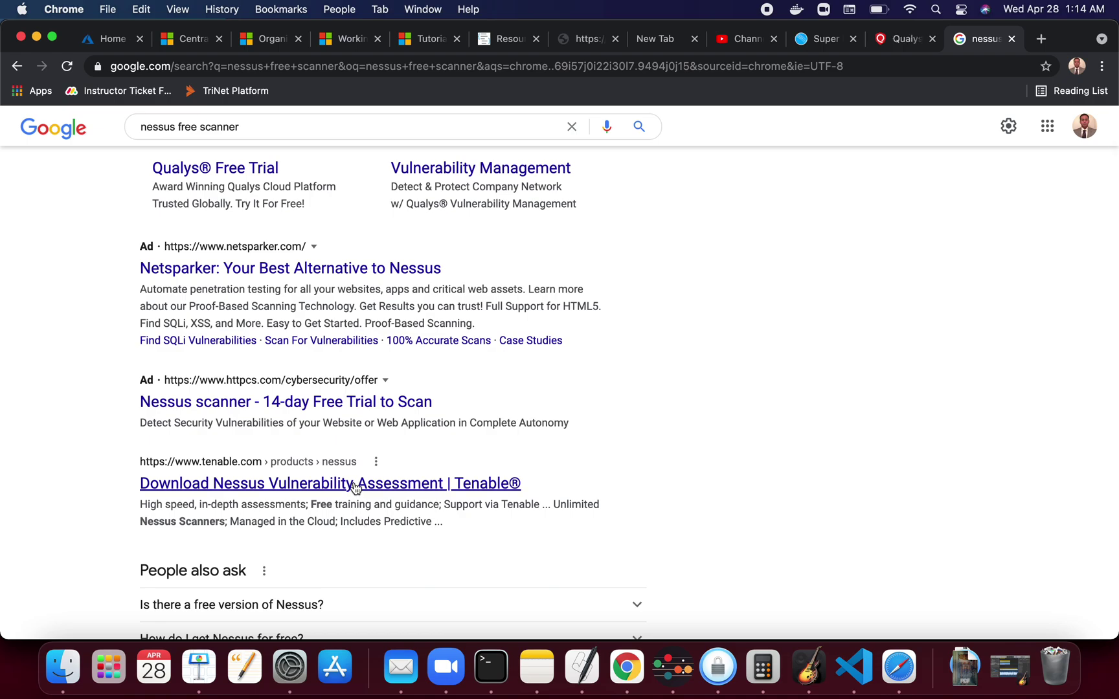
Open Tenable's Nessus page and review the Essentials, Professional and tenable.io plan cards
left_click(372, 489)
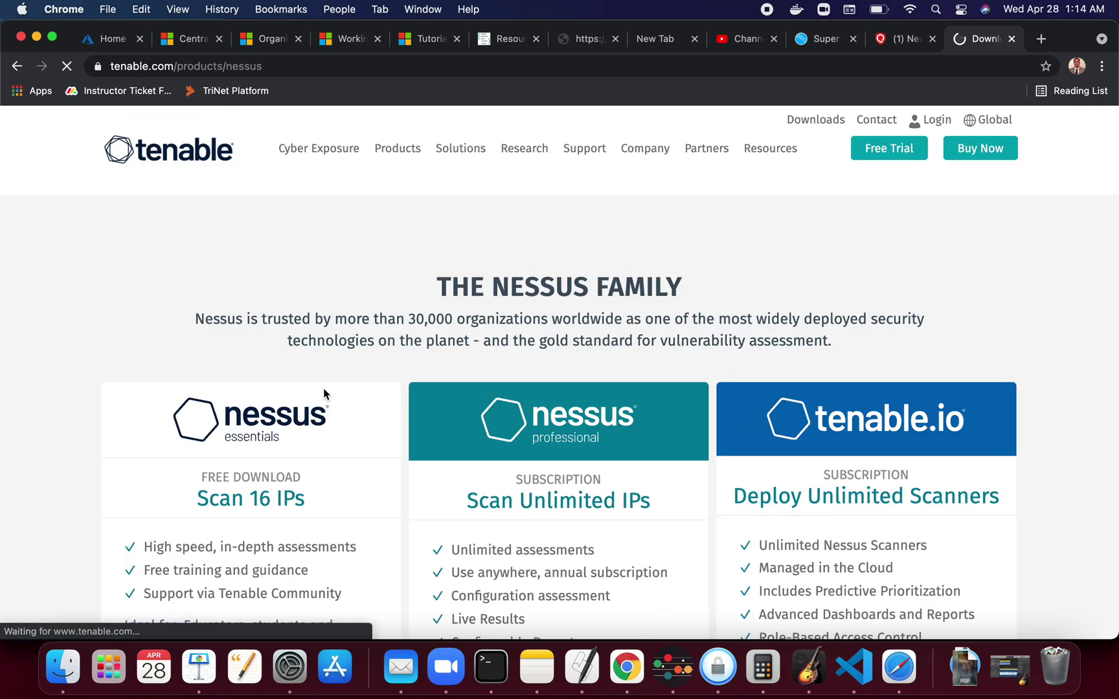
scroll(255, 492, "down", 3)
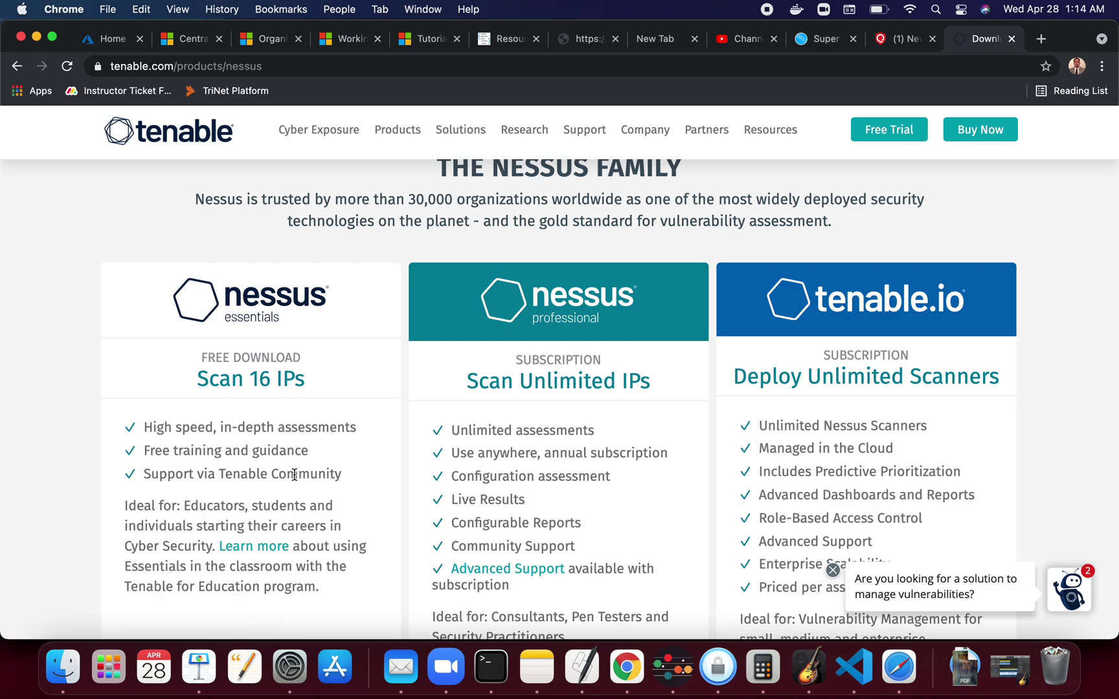
scroll(294, 474, "down", 2)
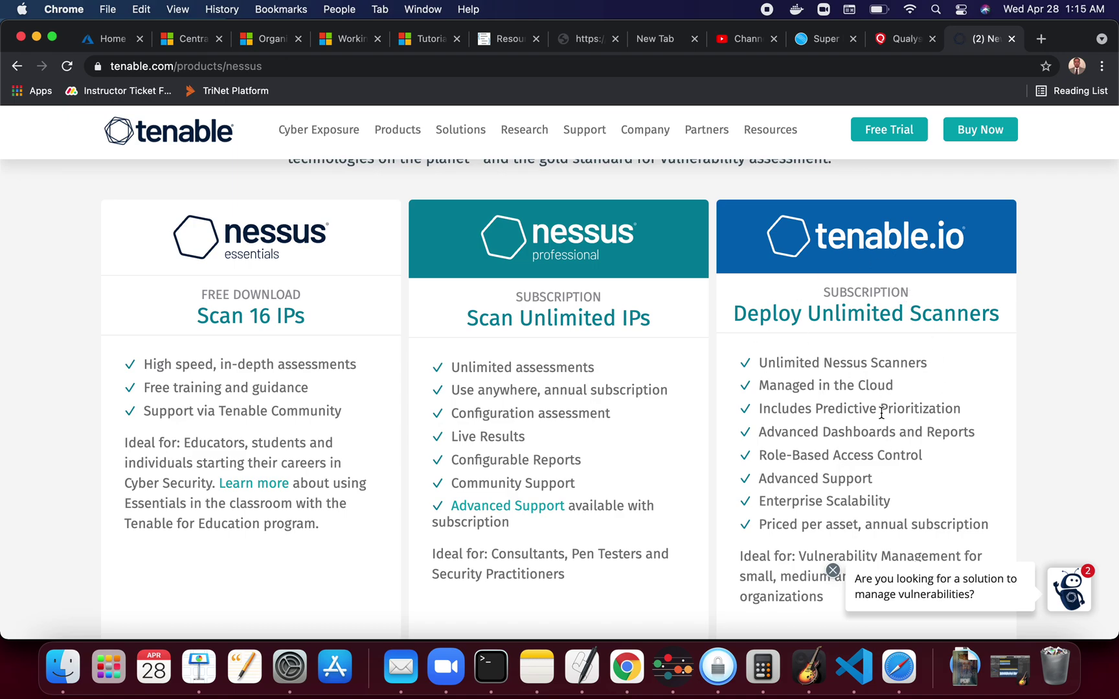
scroll(878, 428, "down", 5)
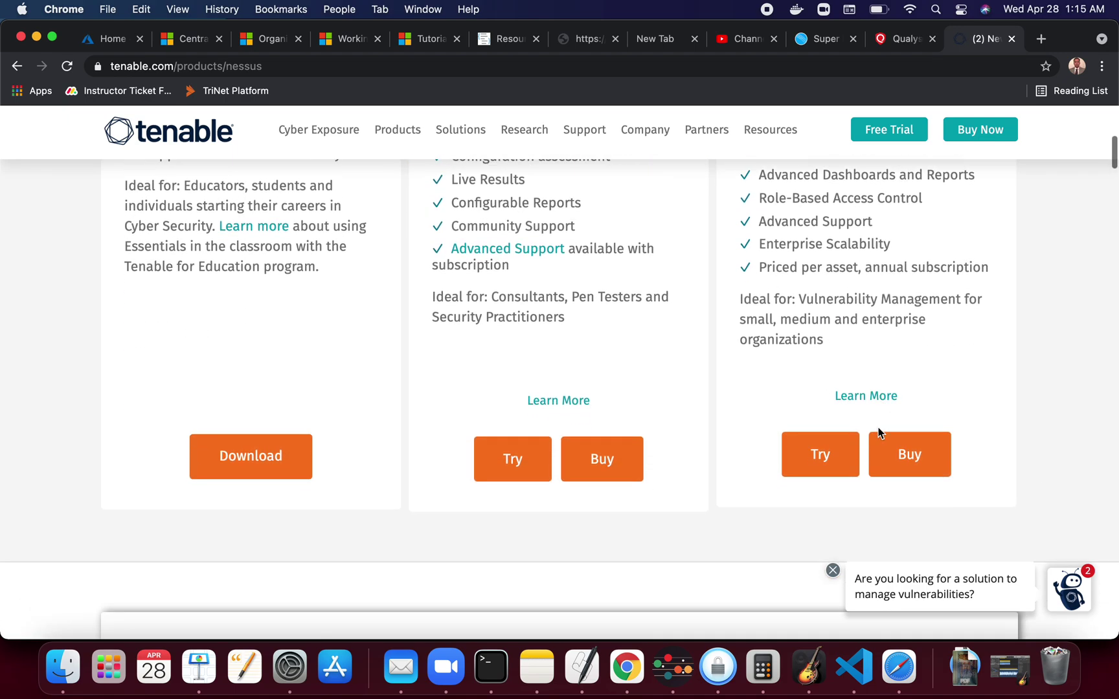
scroll(877, 427, "up", 2)
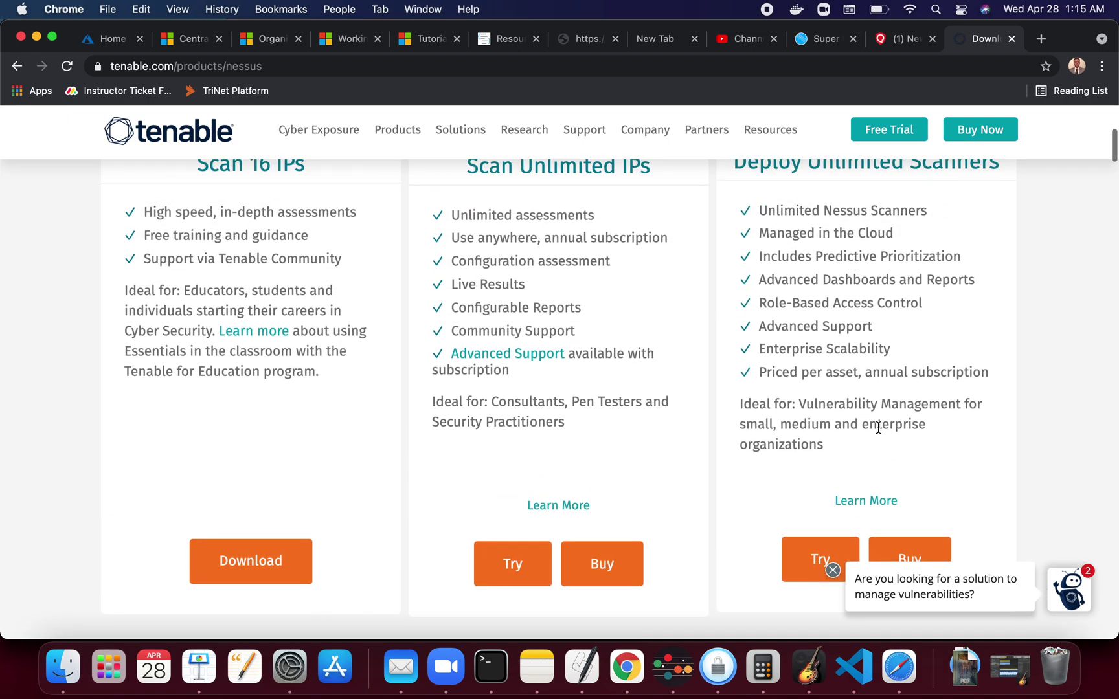
scroll(878, 428, "up", 3)
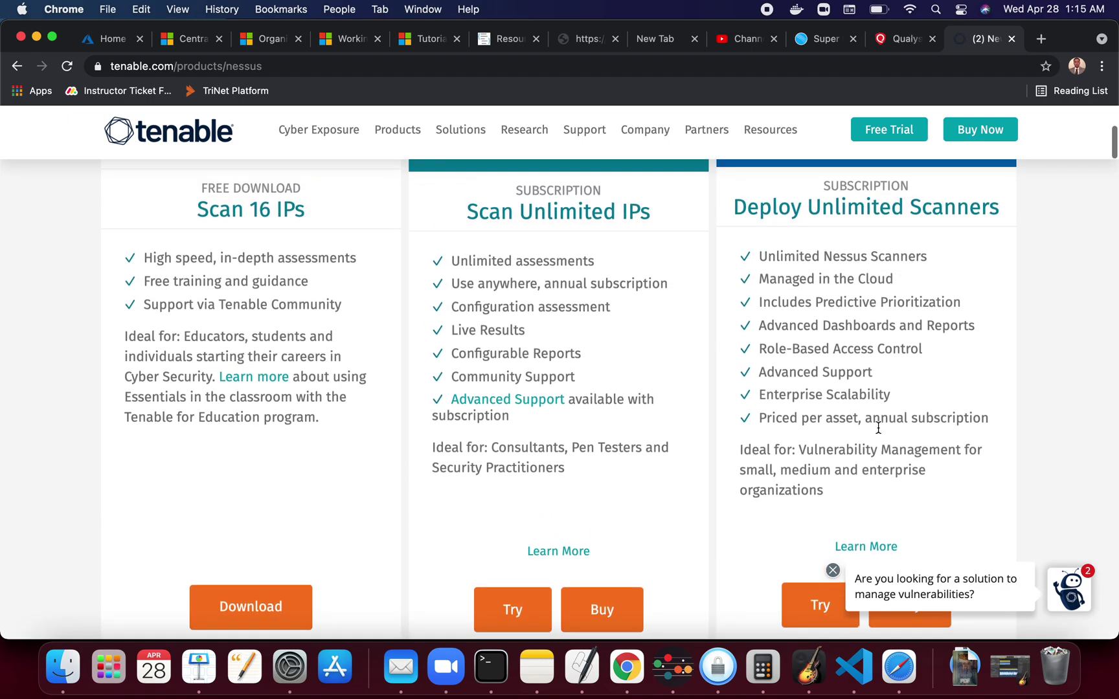
scroll(878, 428, "up", 3)
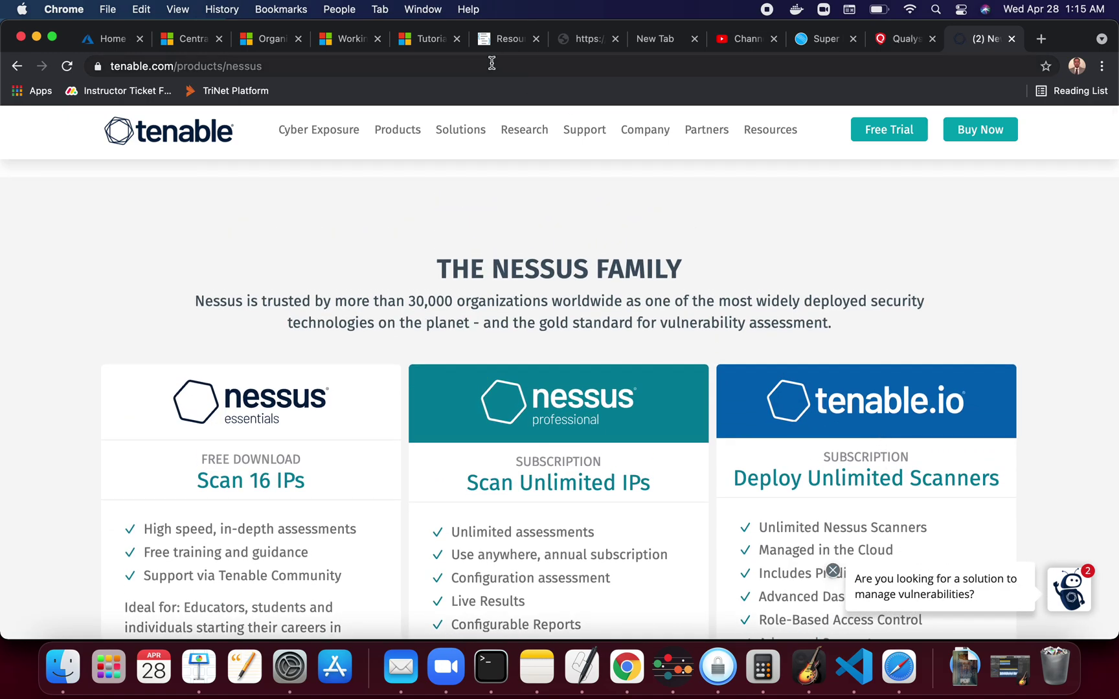
left_click(490, 64)
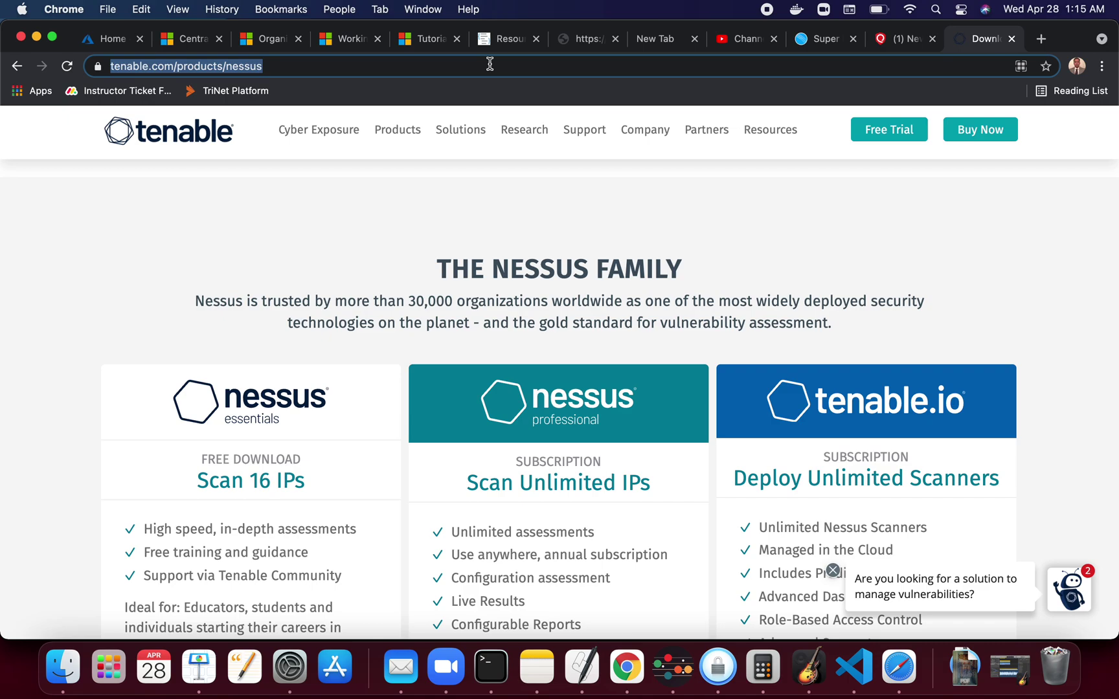
Search for 'qualys community edition' from the address bar
type("qualys")
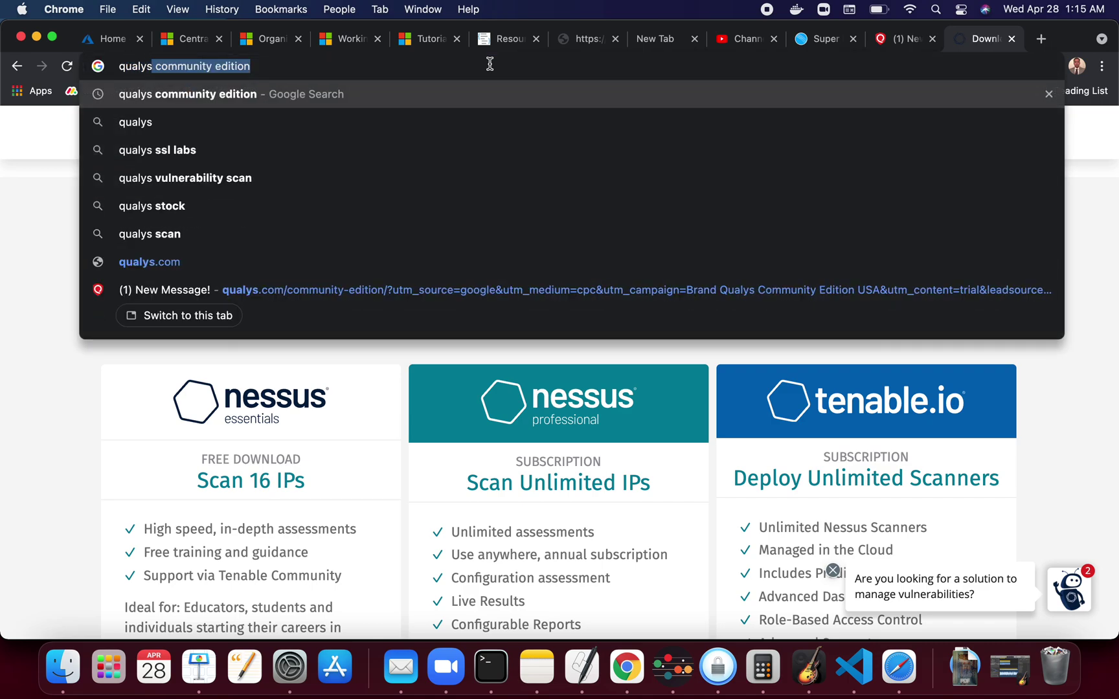
key("Return")
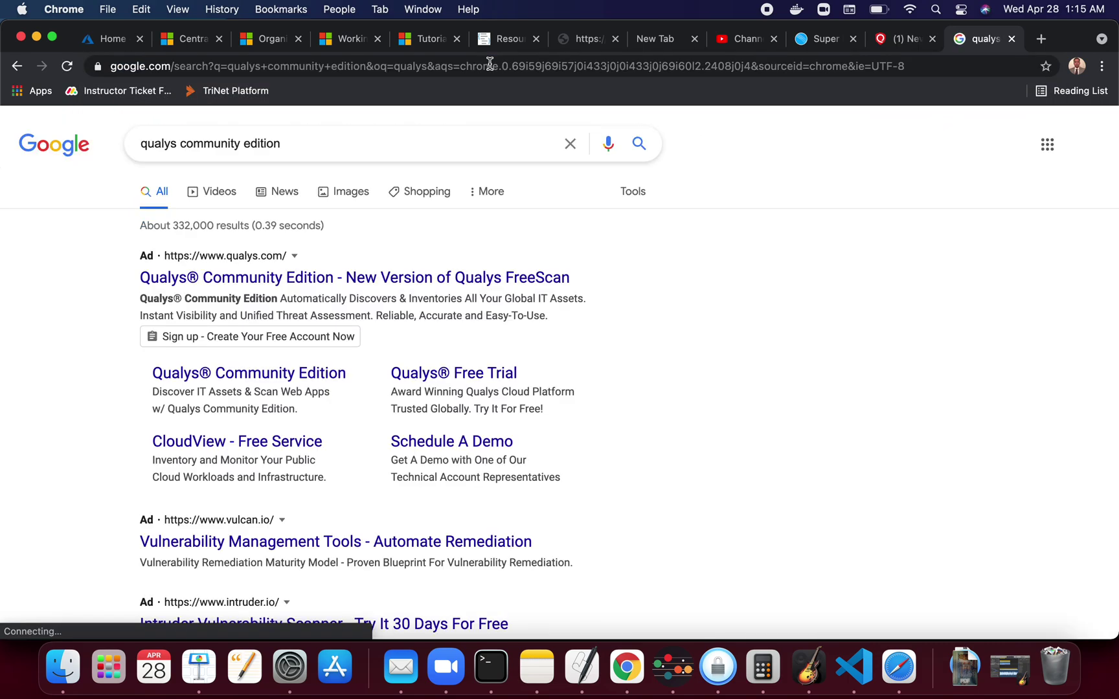
scroll(420, 283, "down", 4)
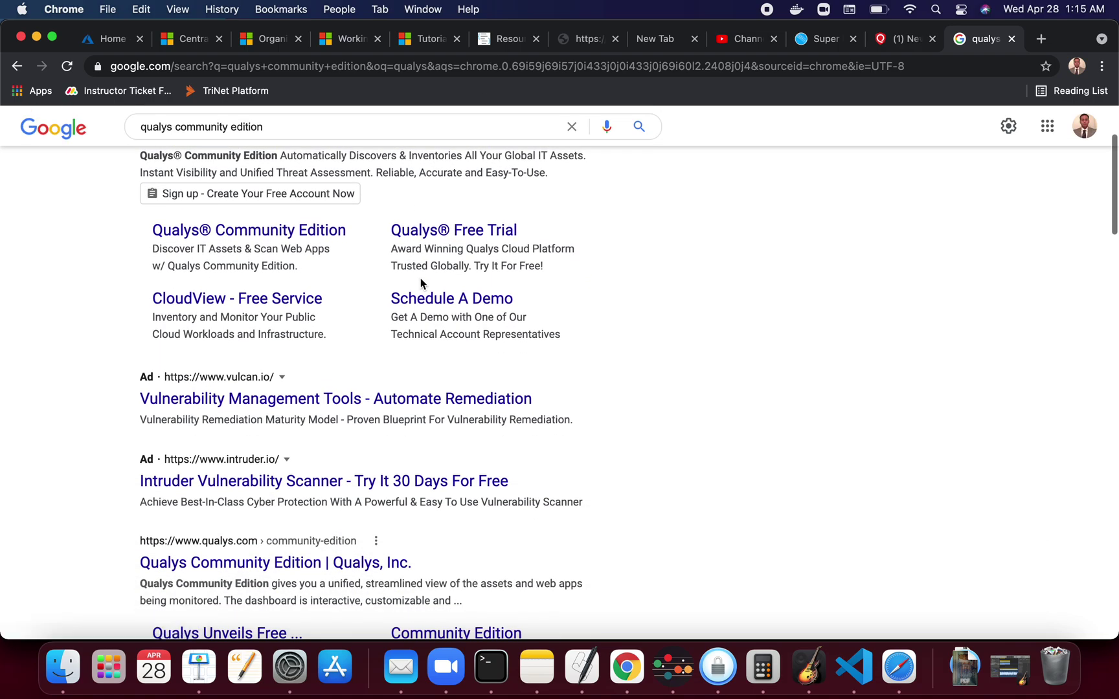
scroll(420, 283, "up", 4)
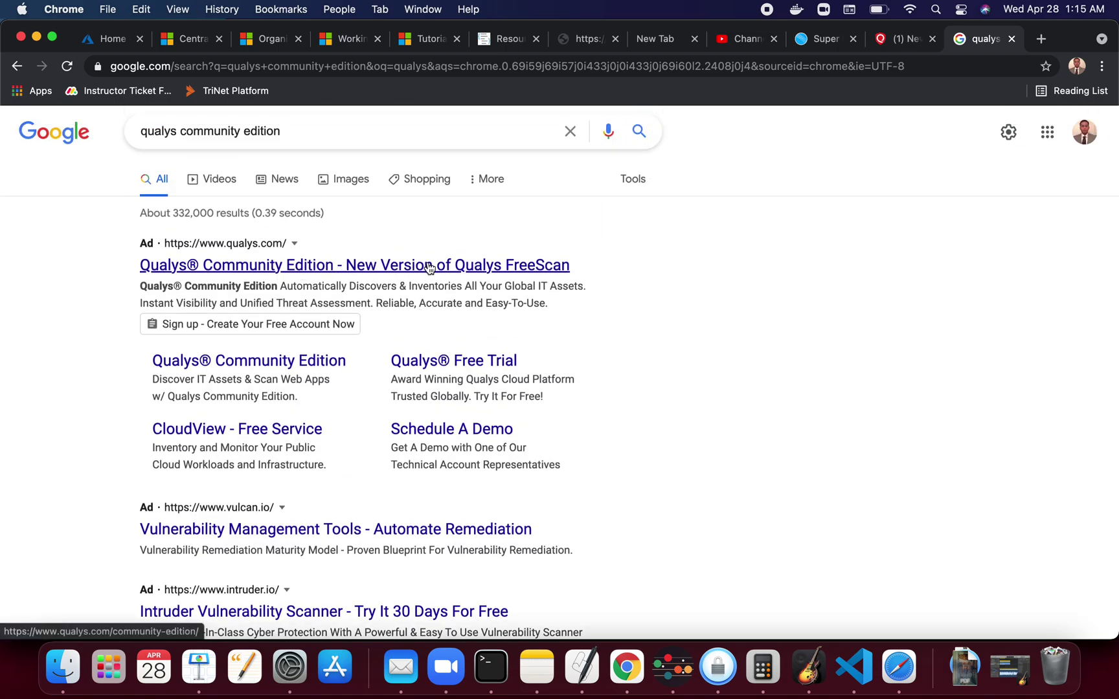
Open the Qualys Community Edition result and scroll down its sign-up page
left_click(529, 270)
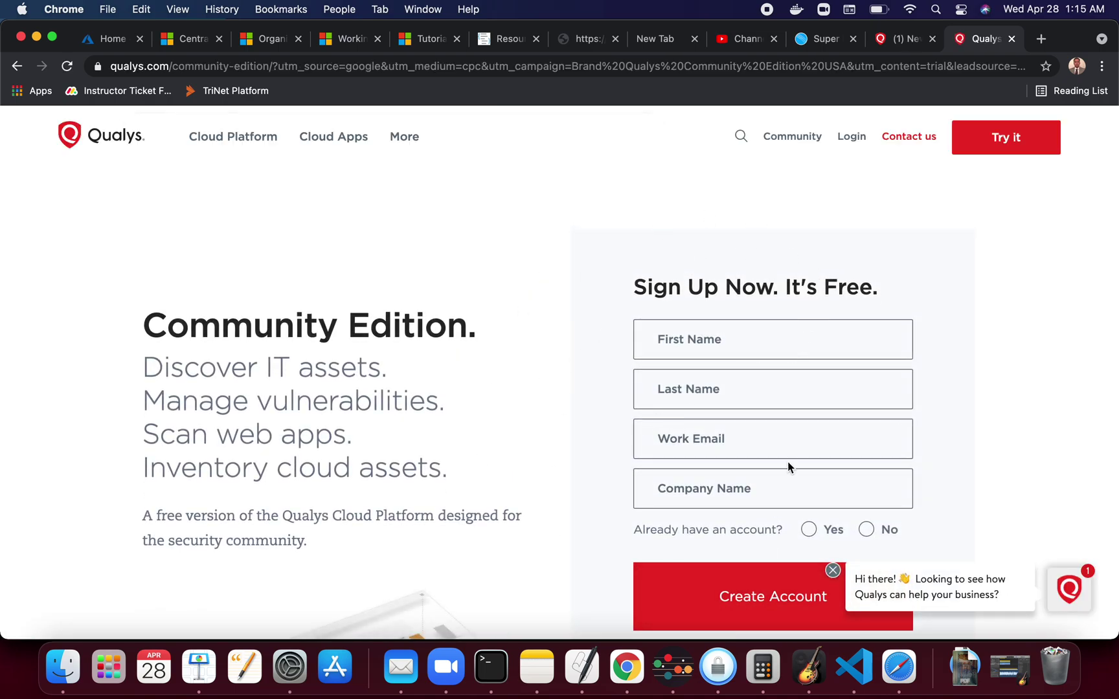
scroll(787, 463, "down", 5)
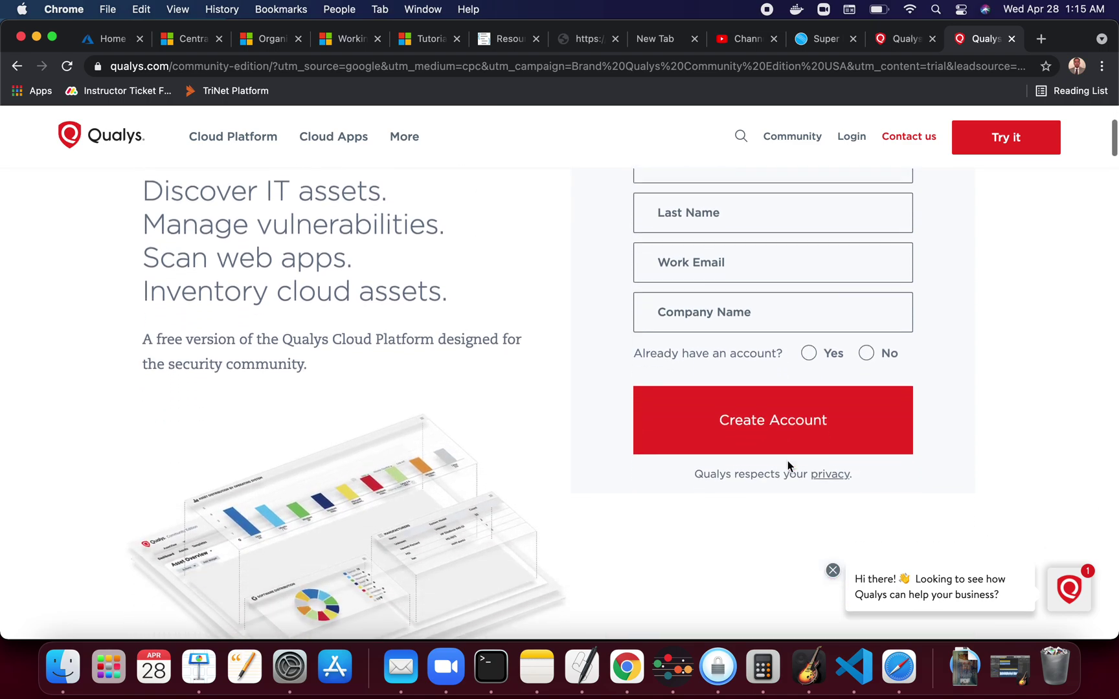
scroll(787, 460, "up", 1)
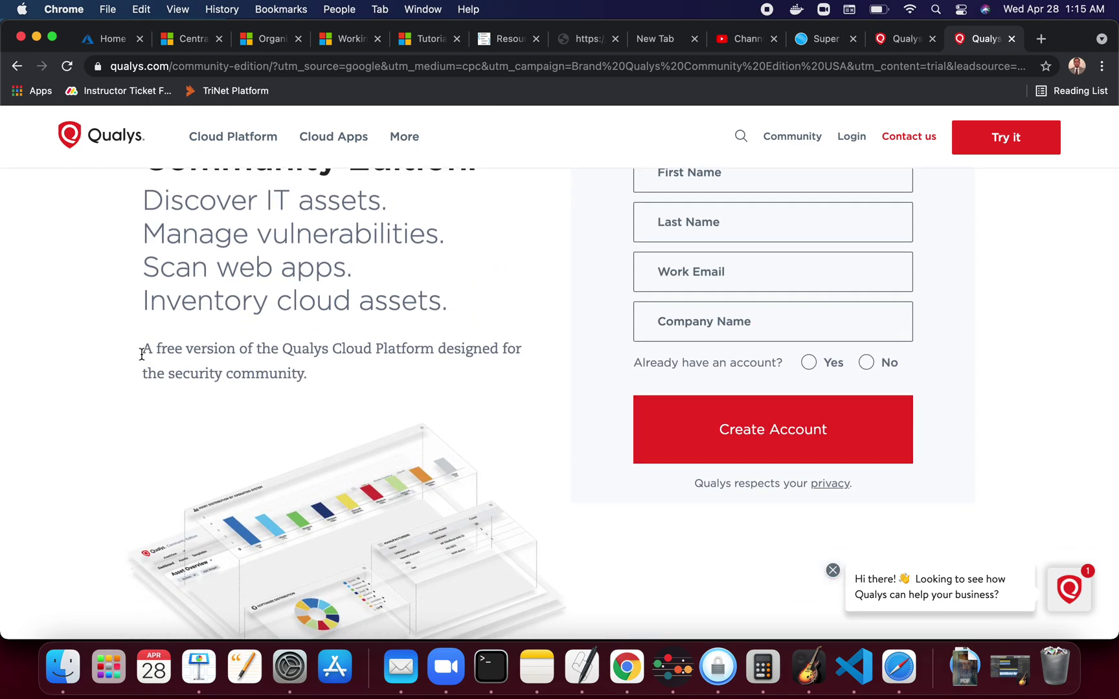
left_click_drag(141, 349, 312, 370)
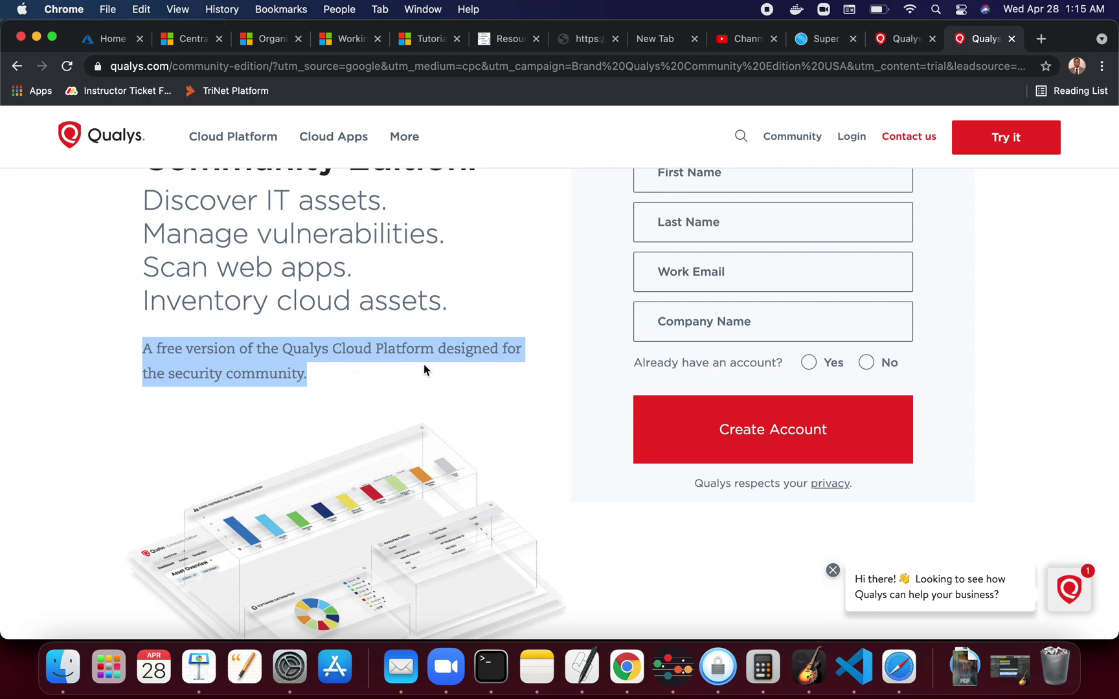
scroll(424, 370, "down", 1)
scroll(424, 370, "down", 5)
scroll(424, 370, "down", 12)
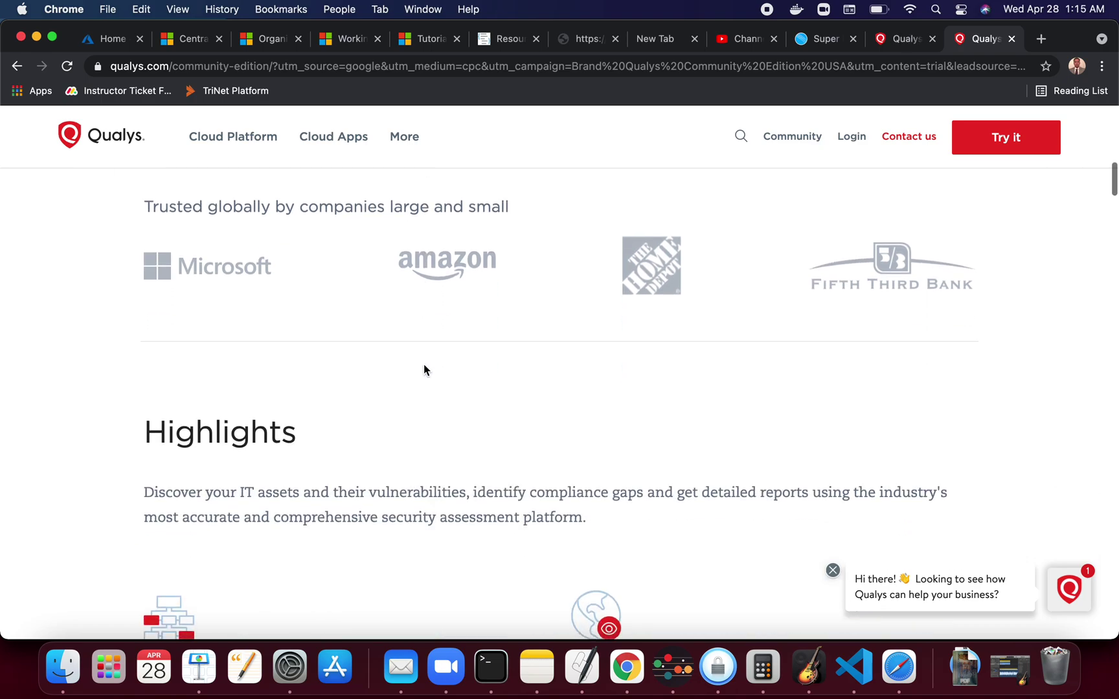
Scroll the Community Edition page past the feature columns to the Asset Overview dashboard preview
scroll(308, 207, "down", 1)
scroll(935, 320, "down", 2)
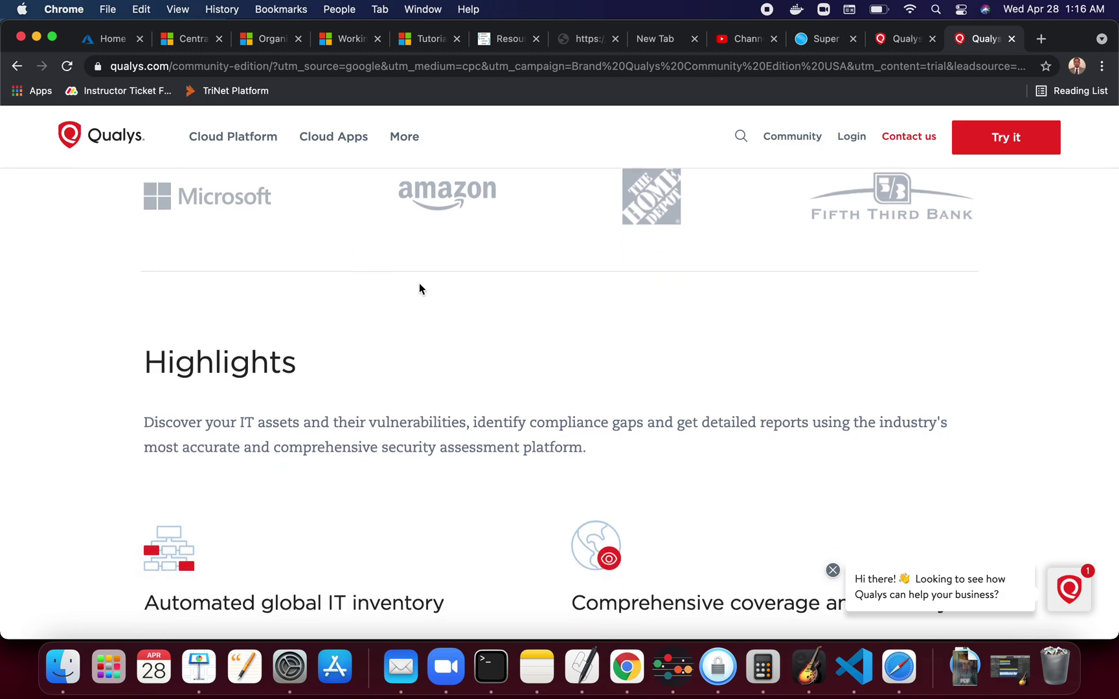
scroll(464, 251, "down", 4)
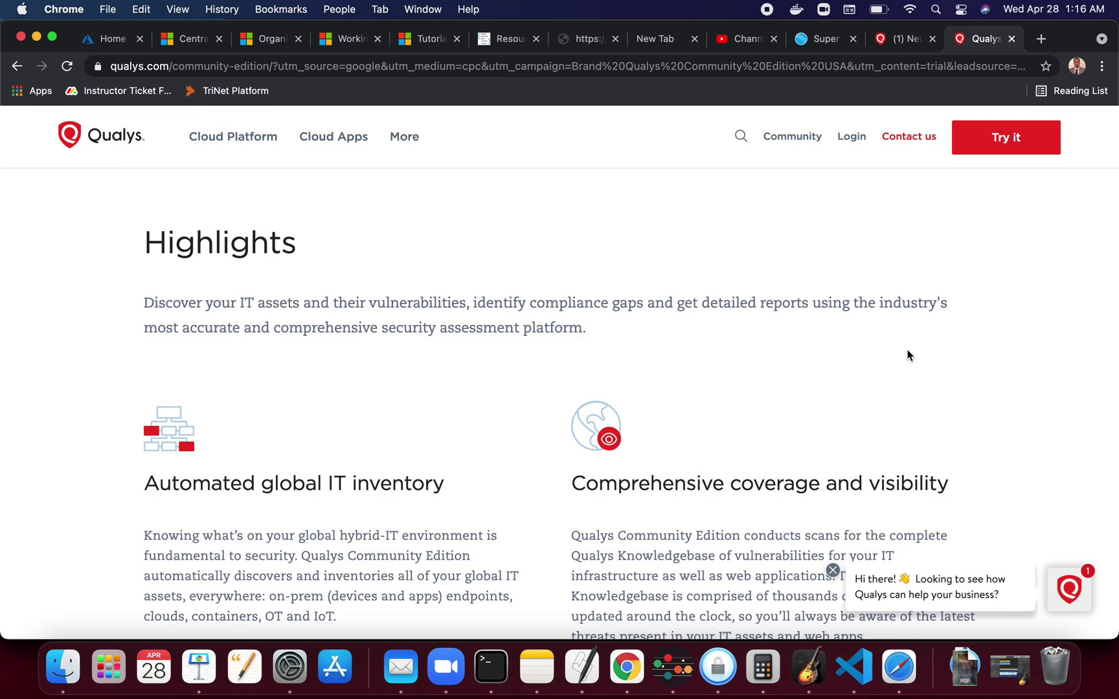
scroll(487, 393, "down", 5)
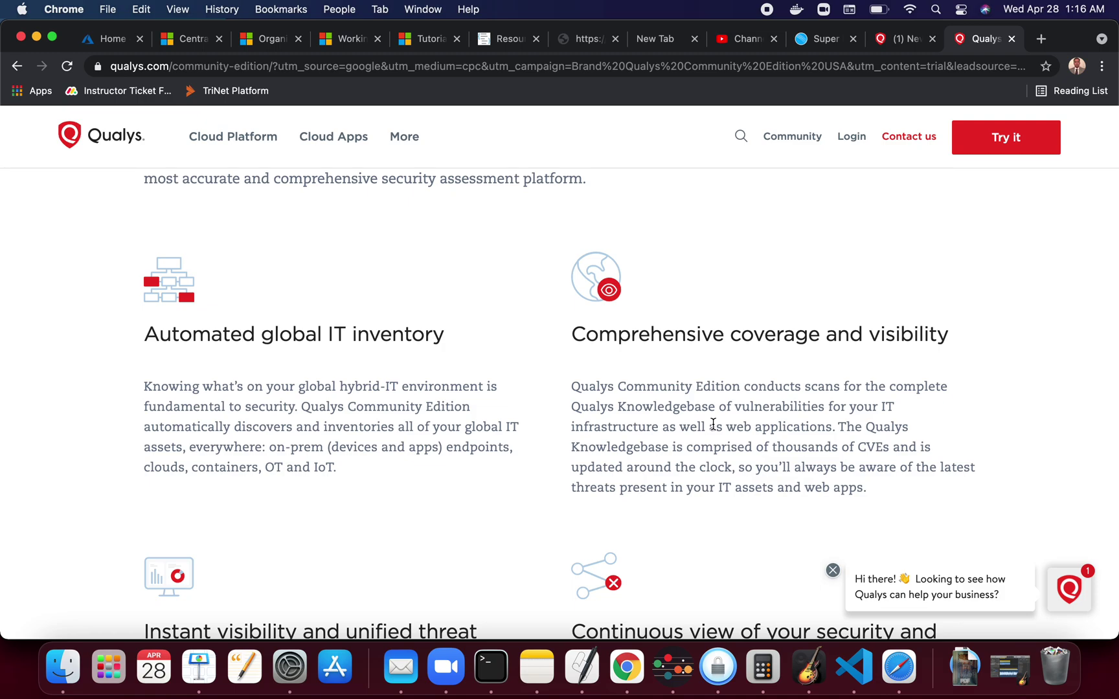
scroll(805, 358, "down", 10)
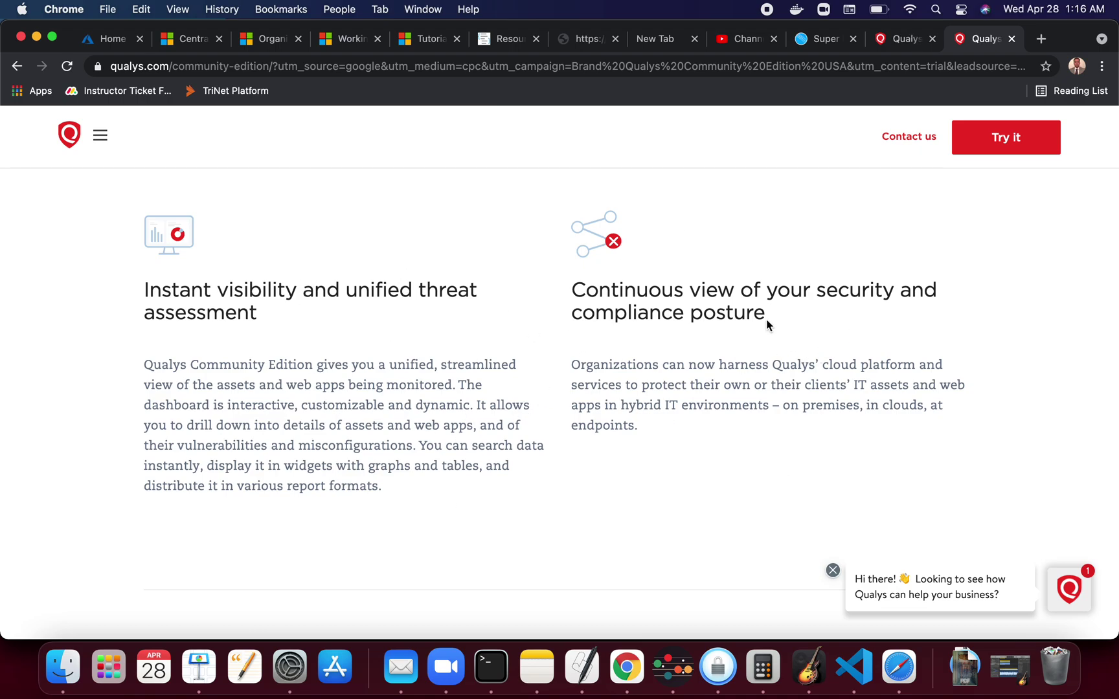
scroll(766, 322, "down", 10)
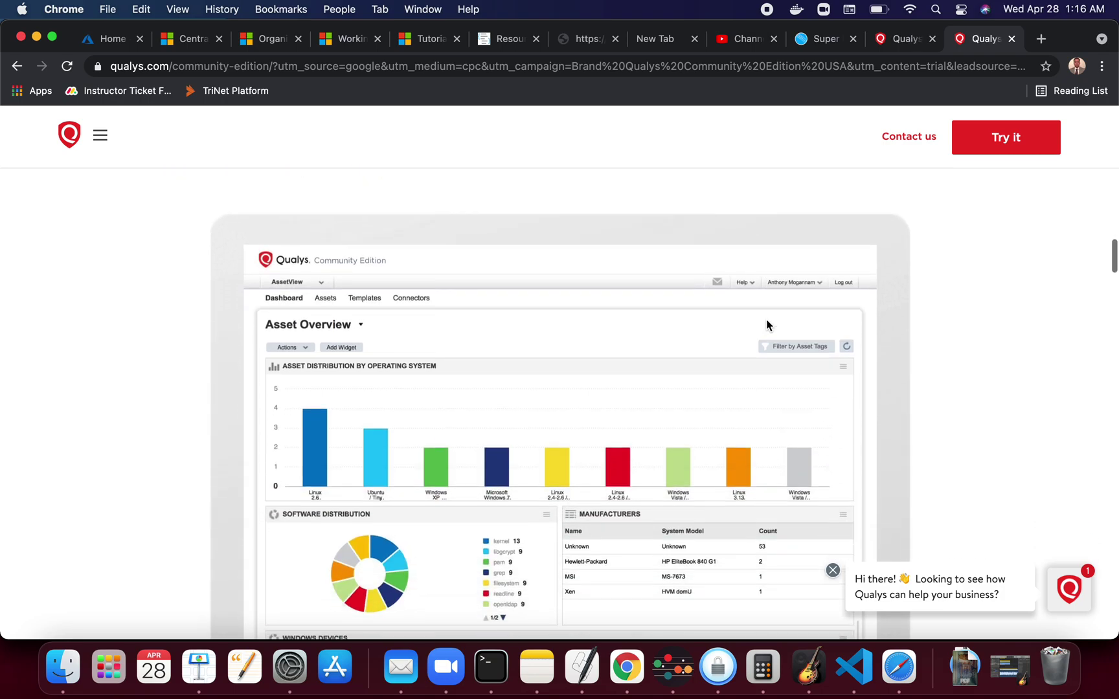
Scroll through the feature sections to 'See for yourself' and go to the Sign Up form
scroll(766, 325, "down", 1)
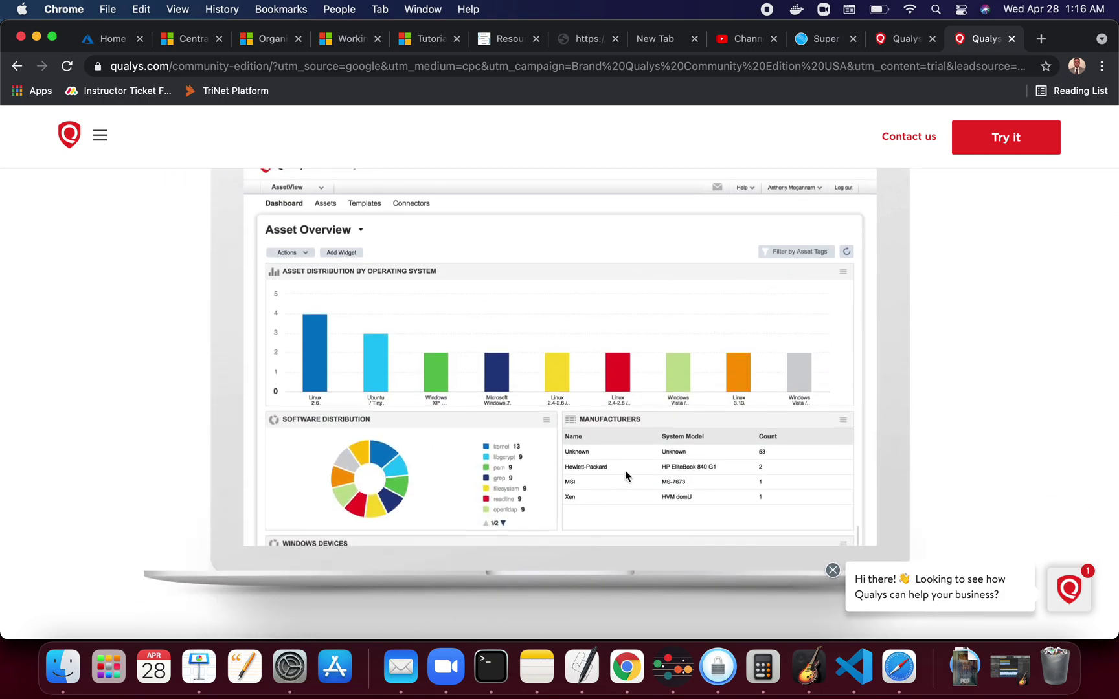
scroll(624, 469, "down", 3)
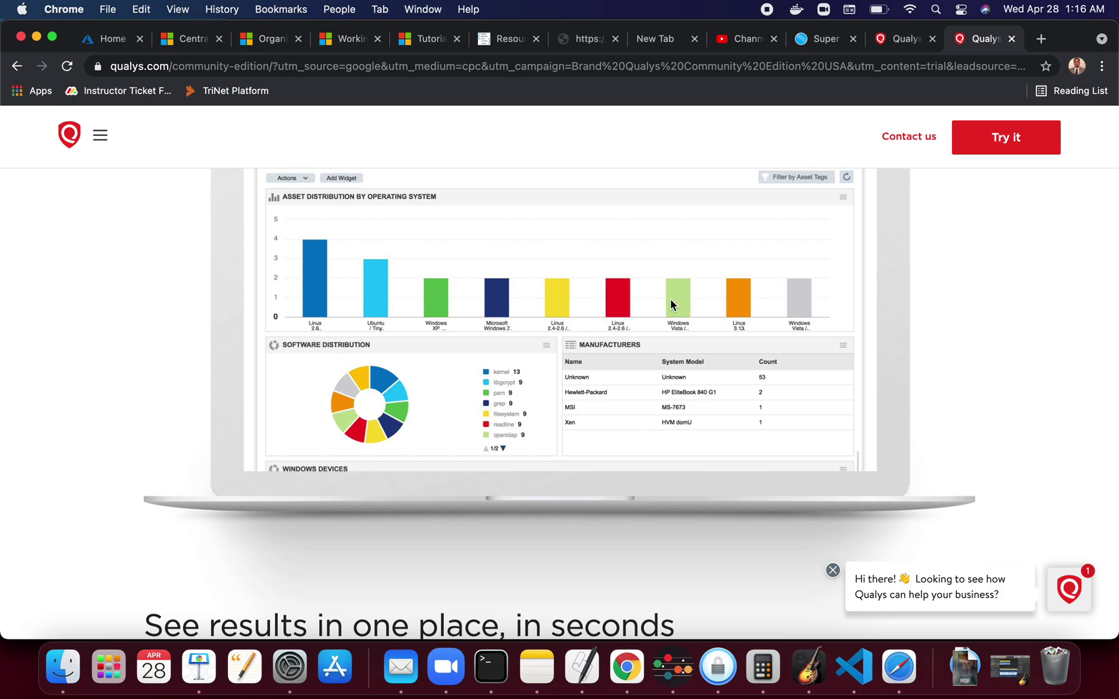
scroll(670, 303, "down", 6)
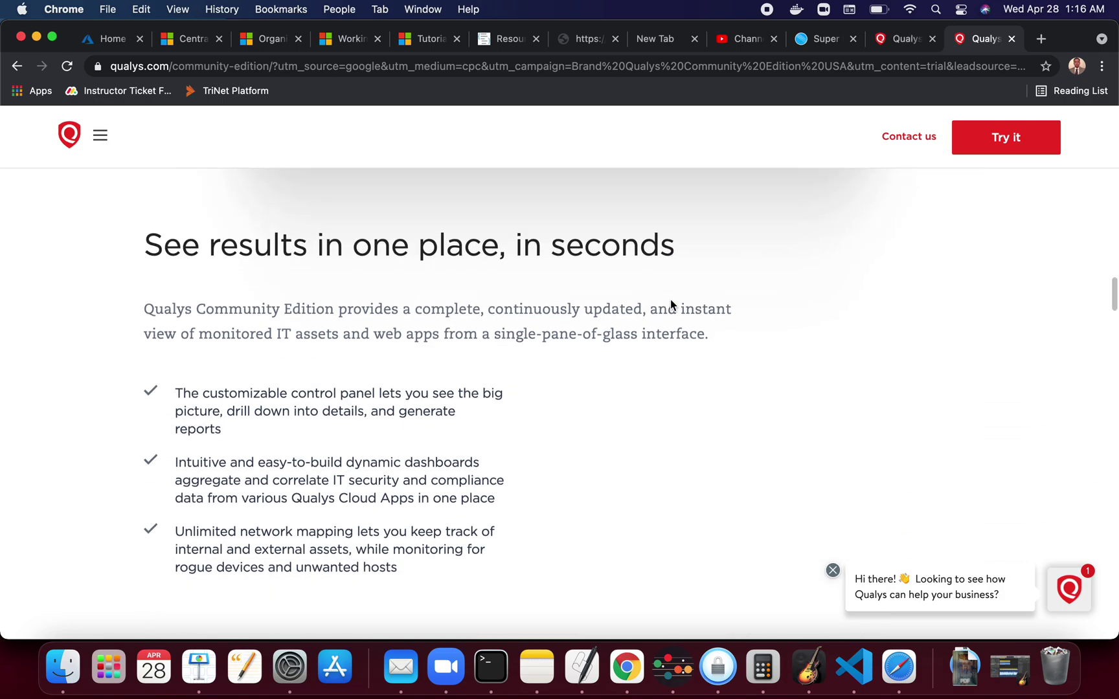
scroll(670, 305, "down", 15)
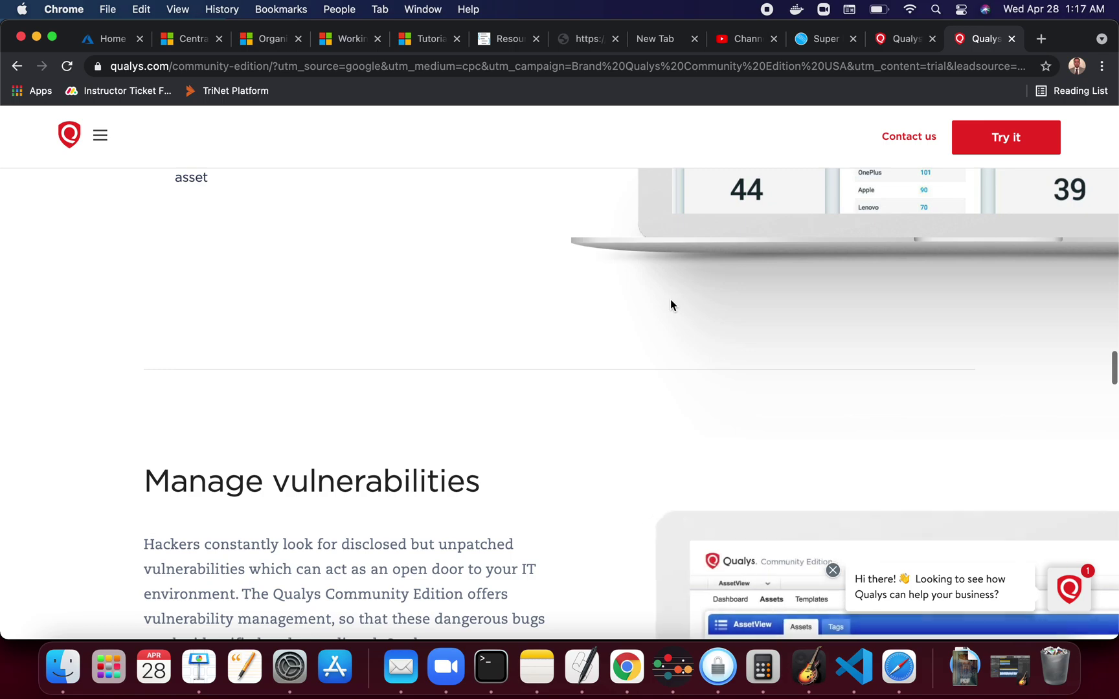
scroll(670, 304, "down", 5)
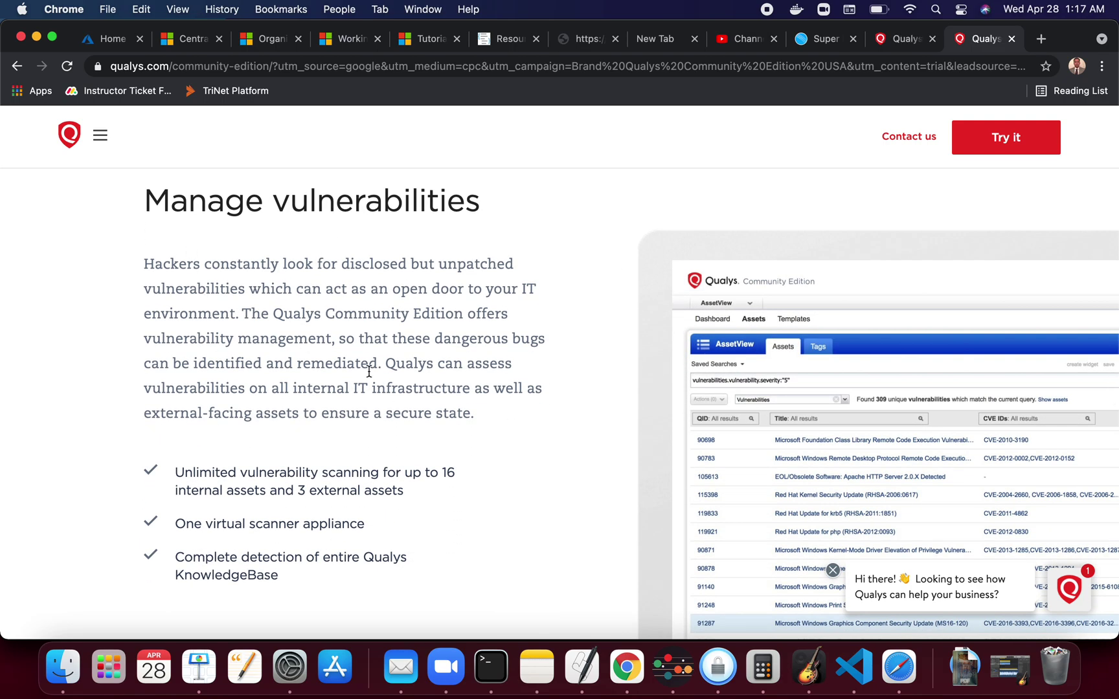
scroll(426, 369, "down", 12)
scroll(426, 375, "down", 5)
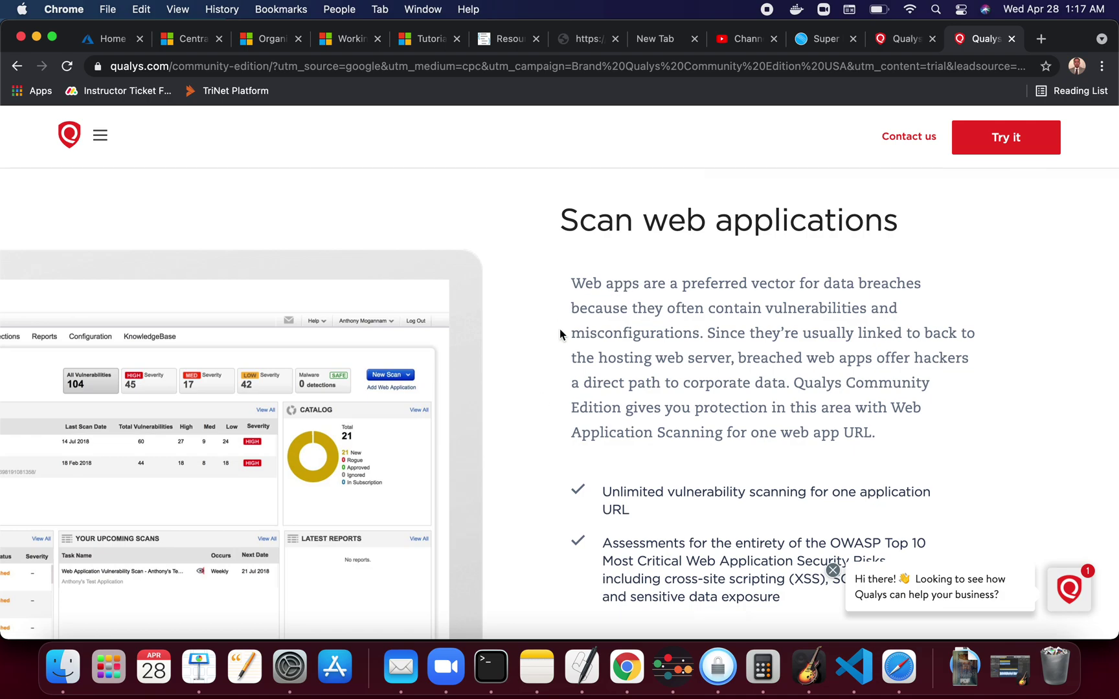
scroll(559, 331, "down", 15)
scroll(560, 334, "down", 1)
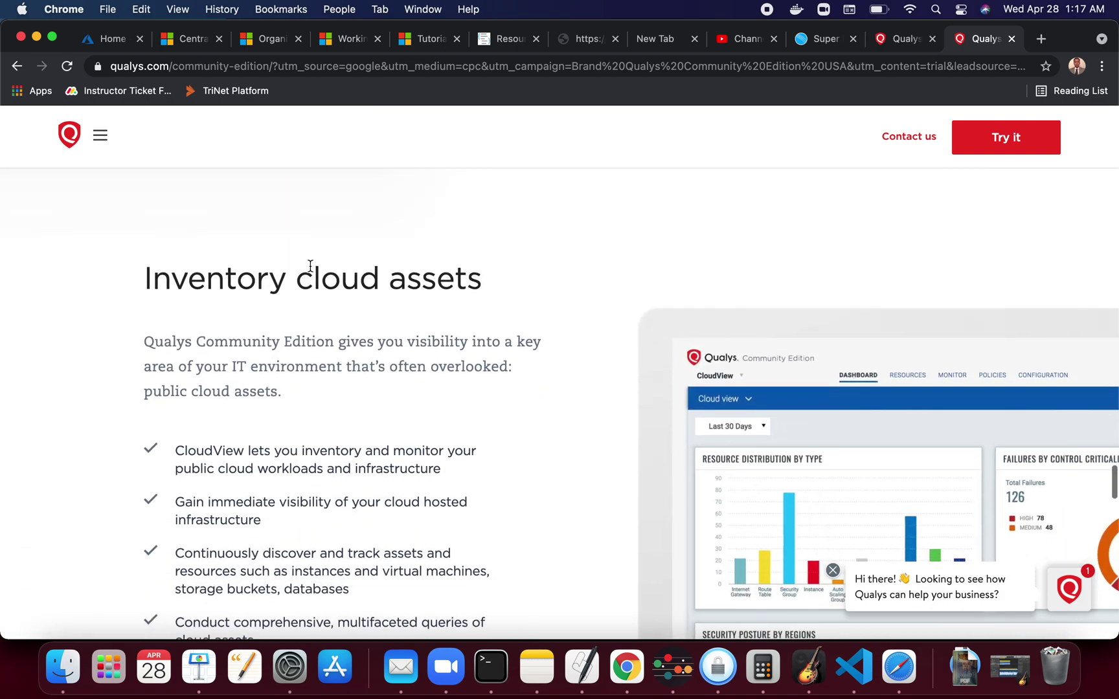
scroll(469, 360, "down", 20)
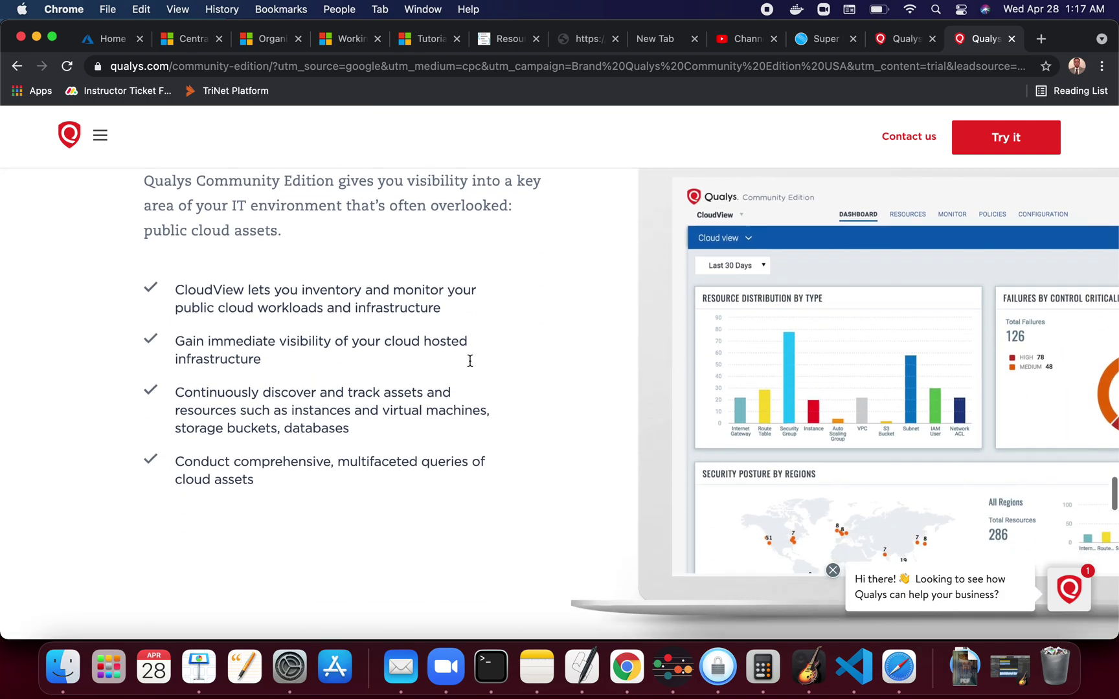
scroll(469, 365, "down", 1)
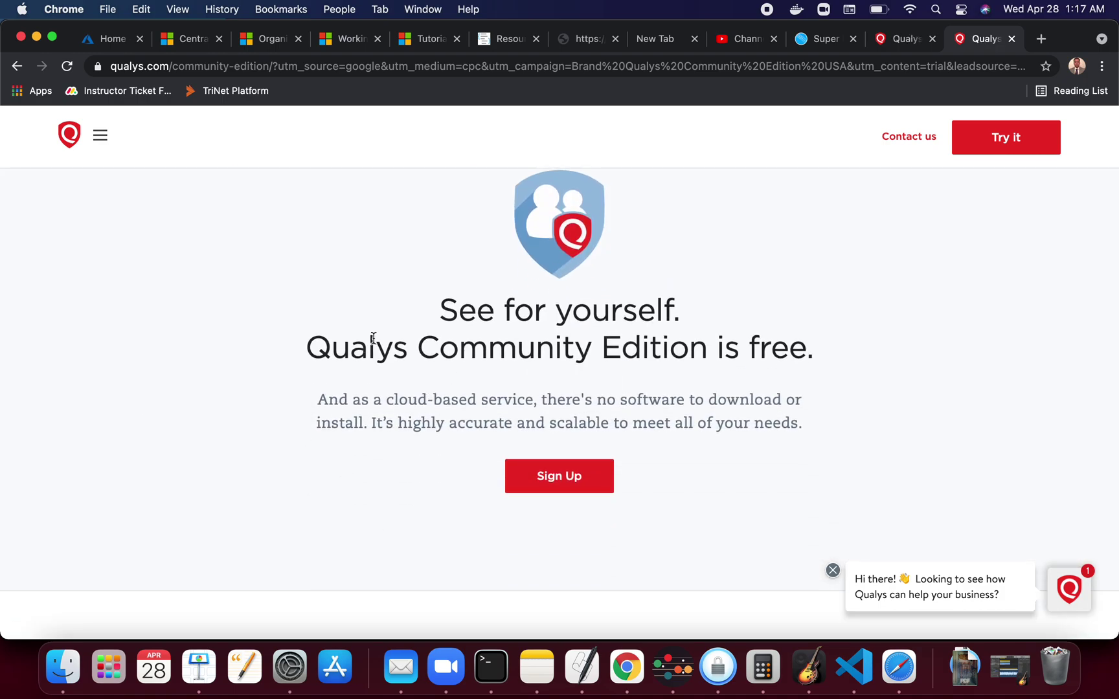
left_click(562, 485)
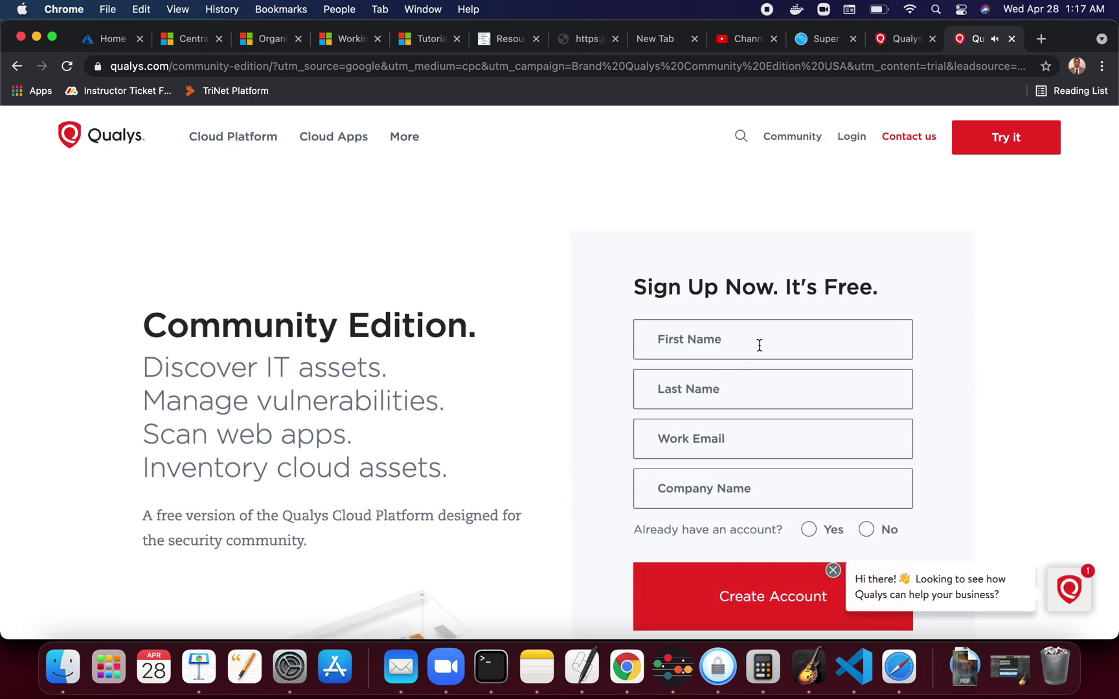
Autofill first and last name, enter the work e-mail address, and set company to 'coal'
left_click(760, 345)
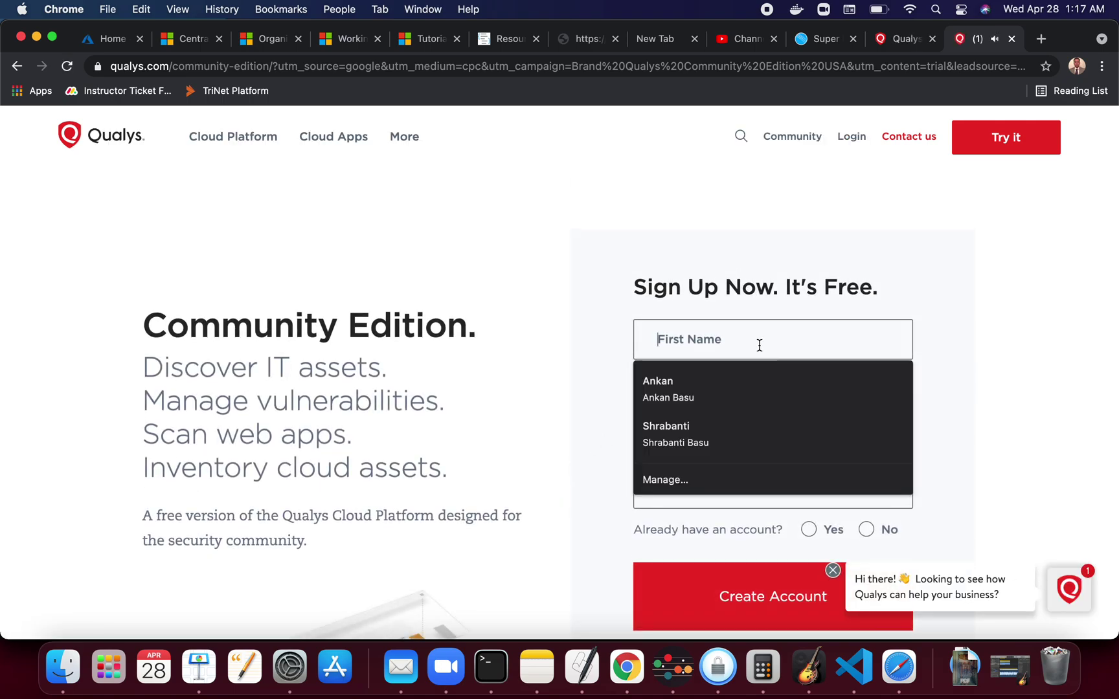
left_click(726, 390)
left_click(720, 436)
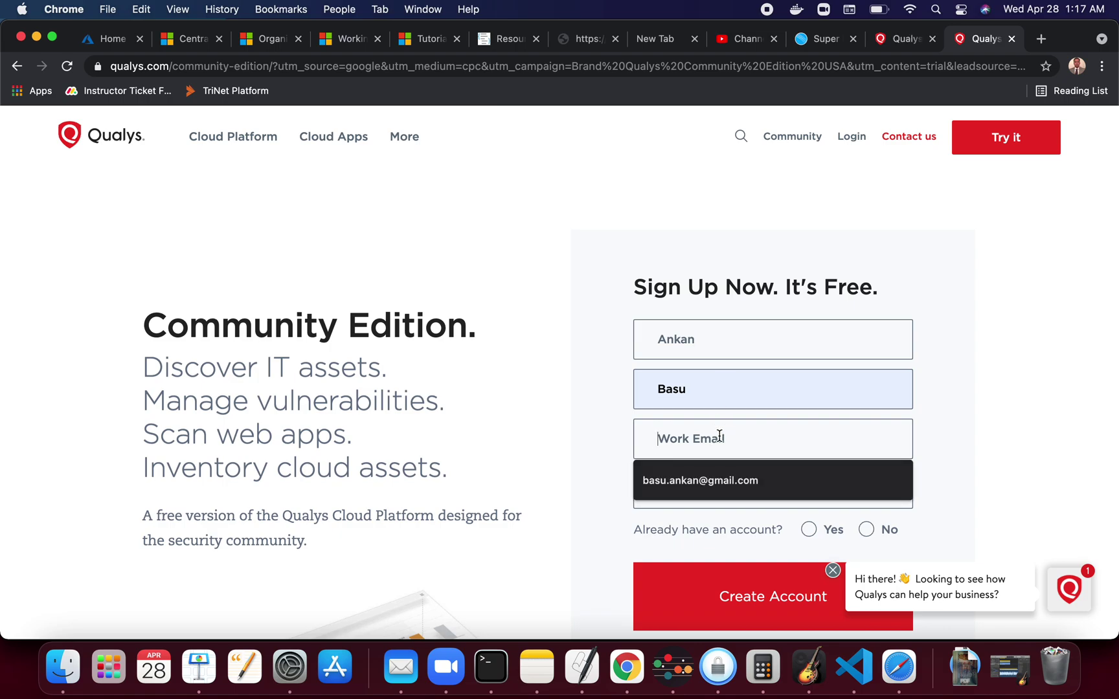
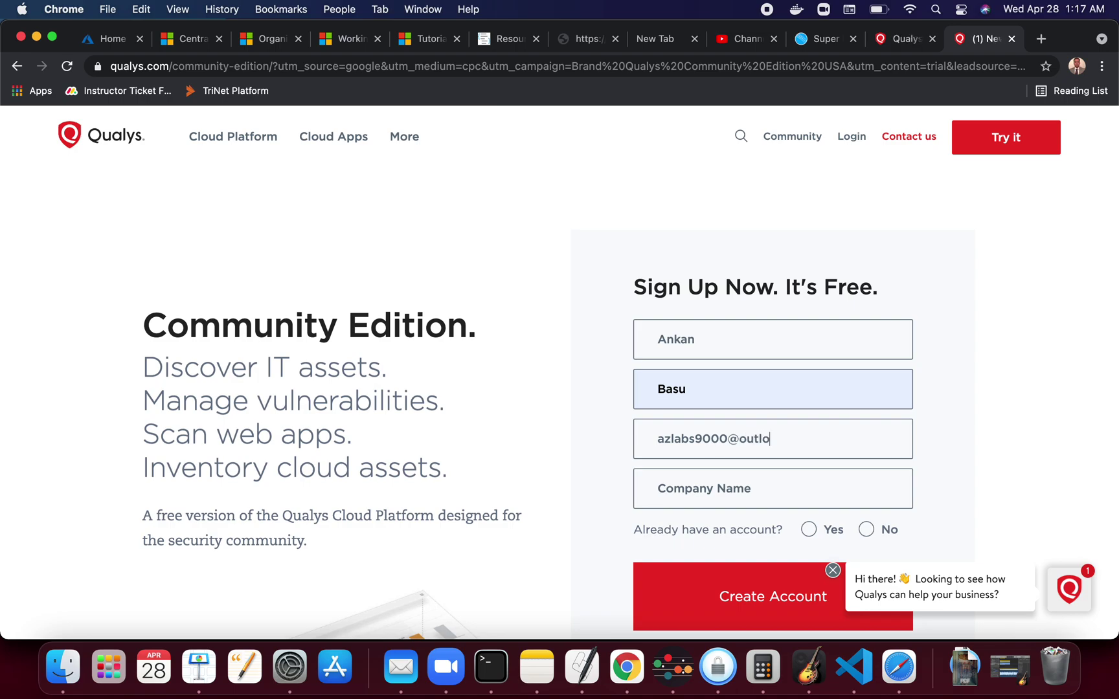
left_click(679, 471)
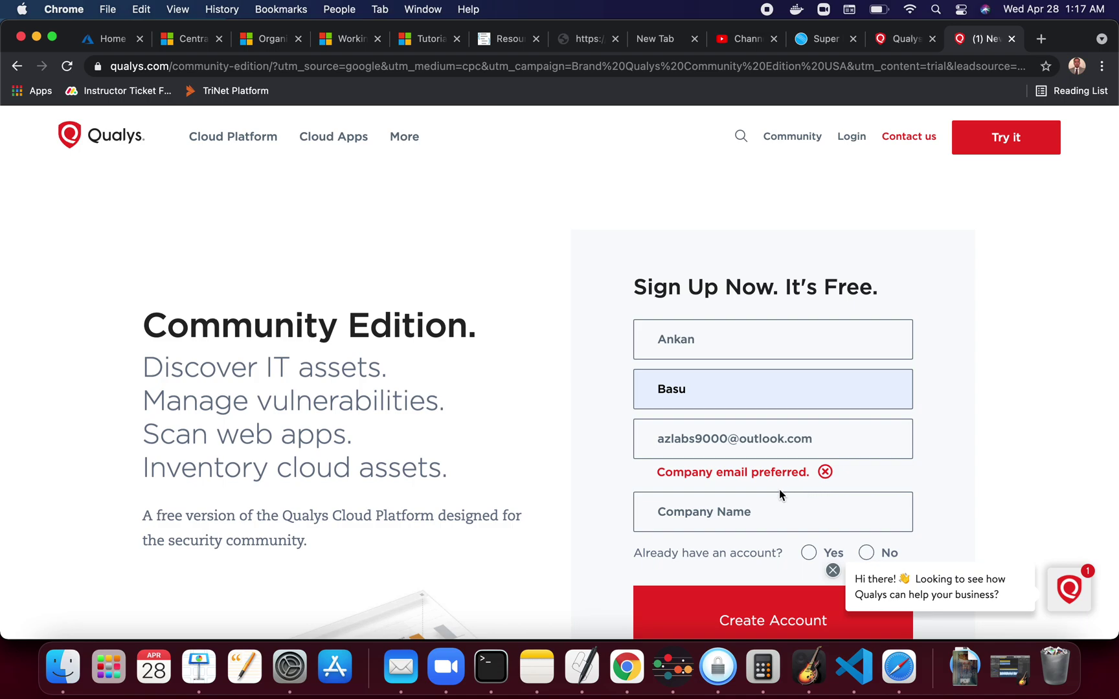
left_click_drag(822, 437, 637, 433)
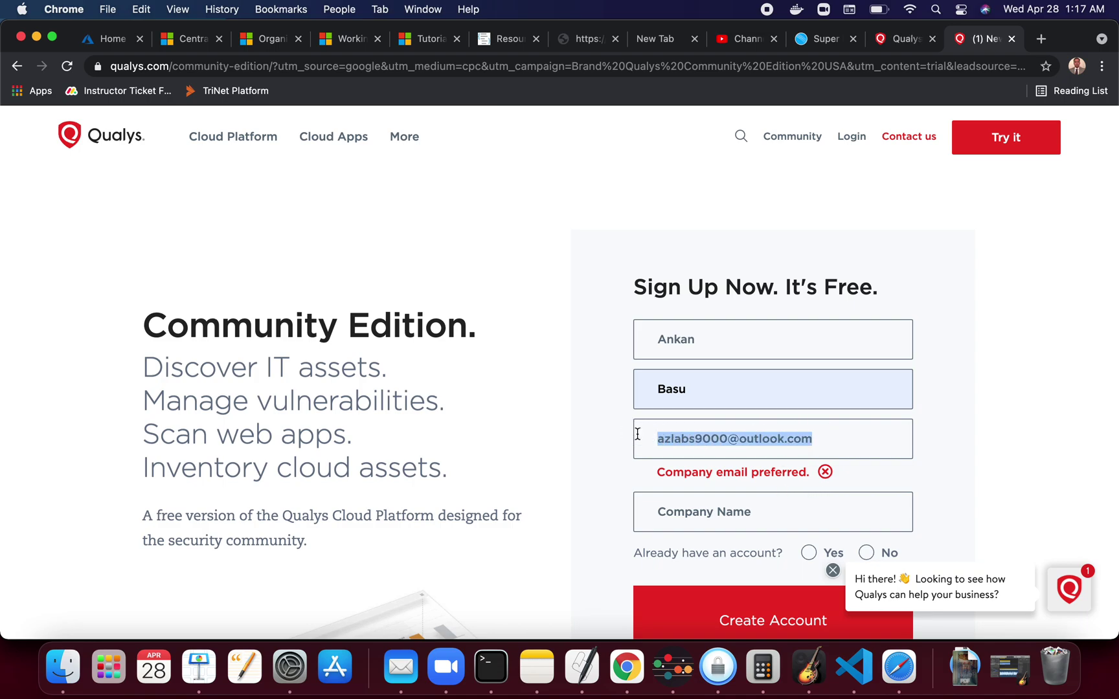
left_click(771, 509)
type("coal")
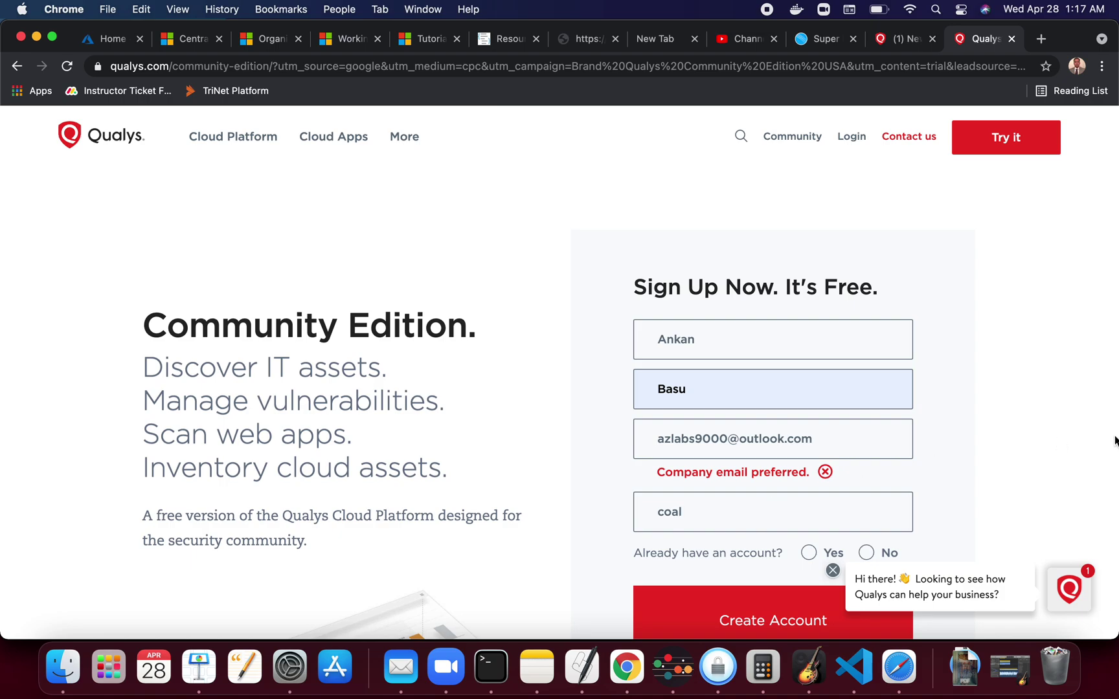
scroll(1015, 410, "down", 5)
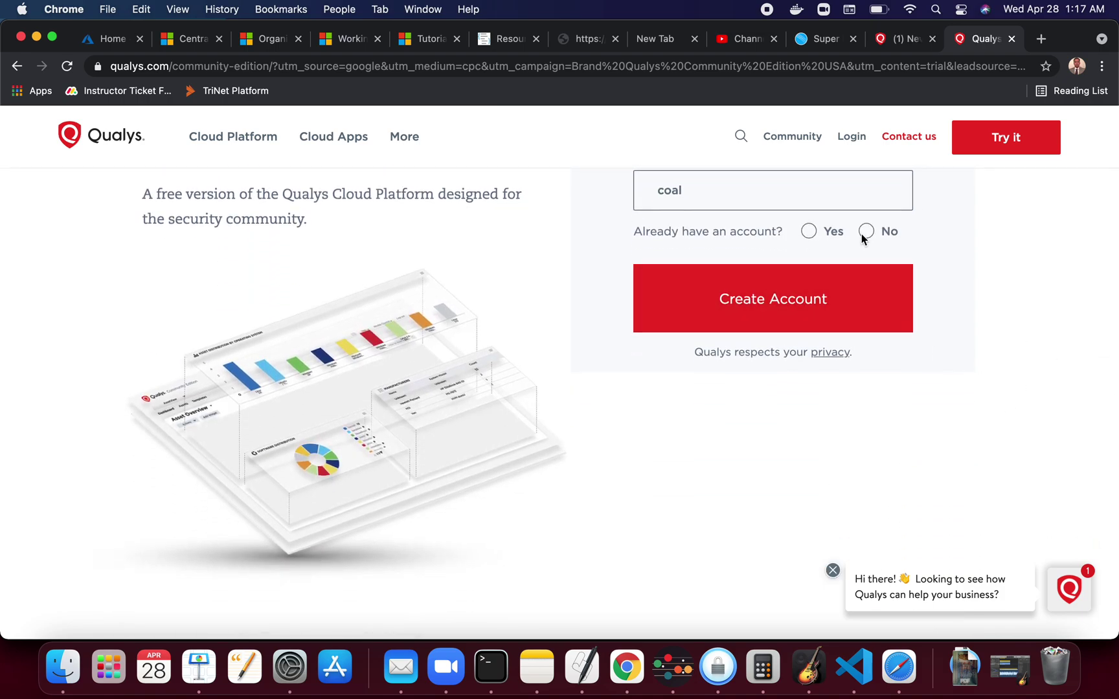
Answer No to existing account, set job title 'Test', and autofill then retype the phone number
left_click(867, 231)
left_click(750, 283)
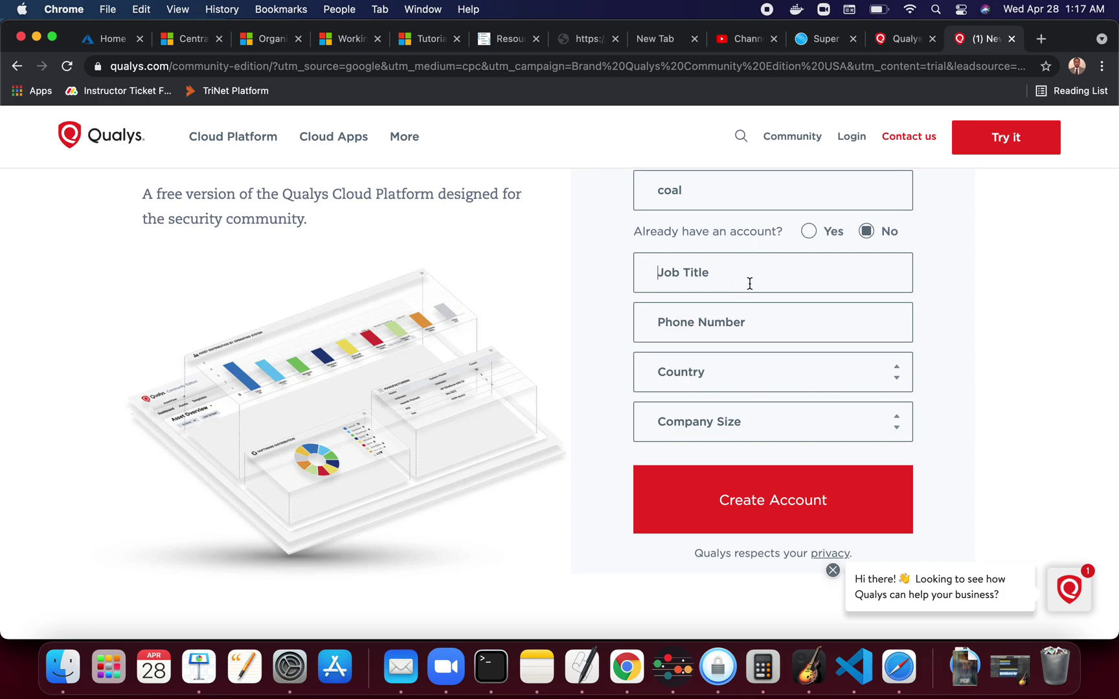
type("Test")
left_click(763, 335)
left_click(743, 362)
double_click(754, 298)
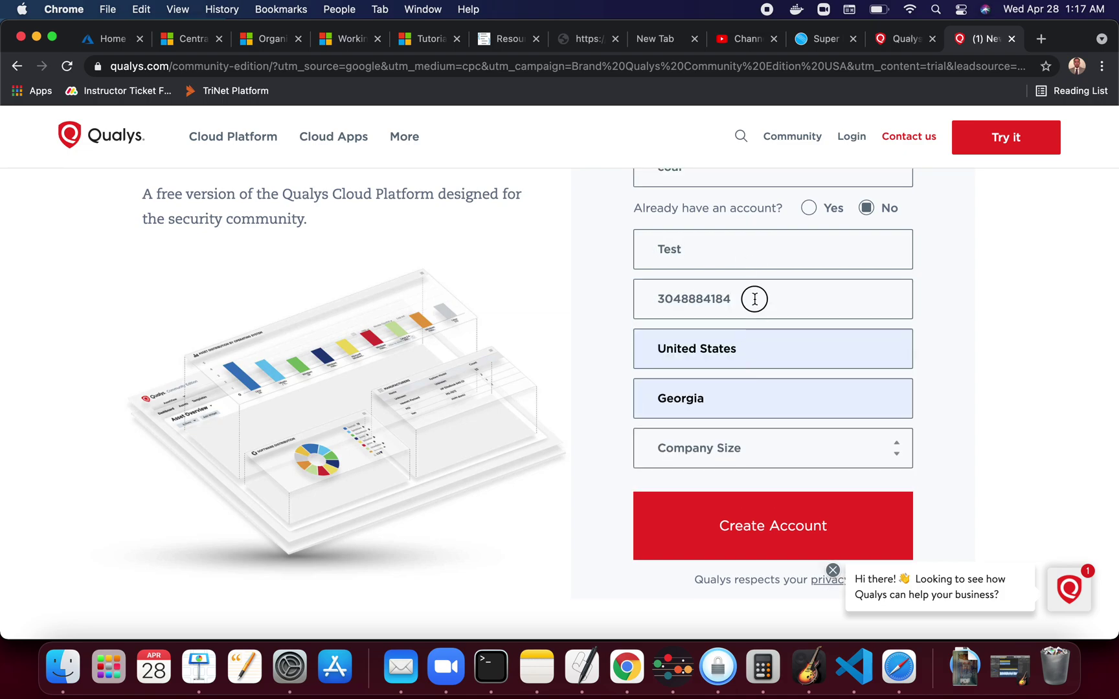
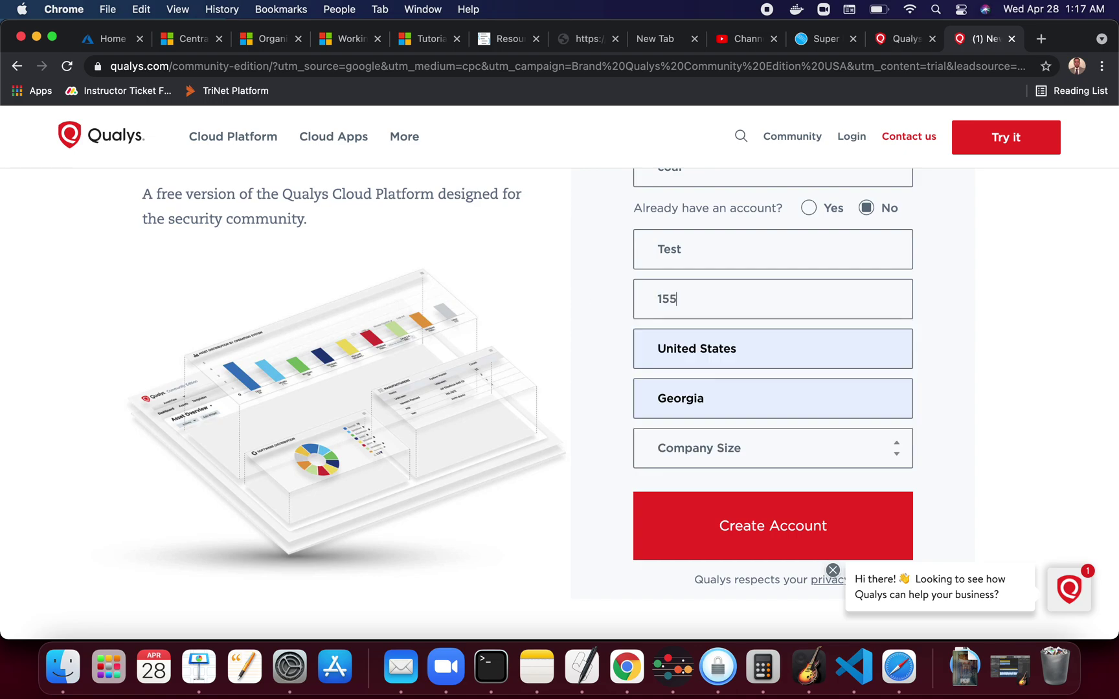
Choose company size 1-250 and submit the sign-up form
left_click(754, 466)
left_click(728, 468)
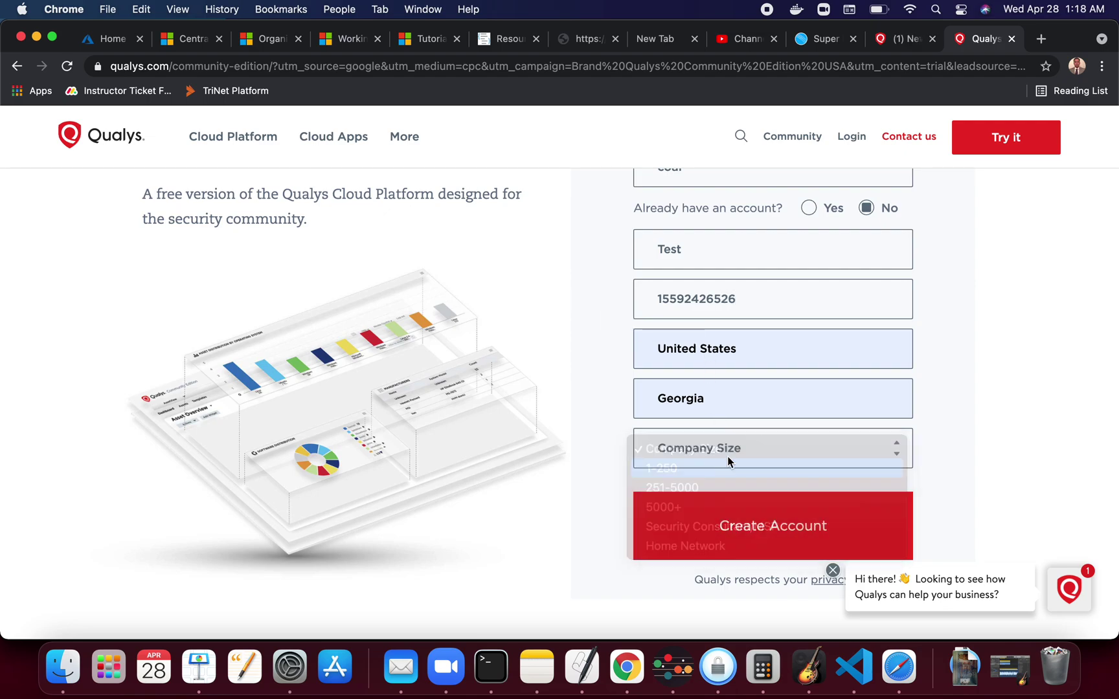
scroll(999, 356, "down", 3)
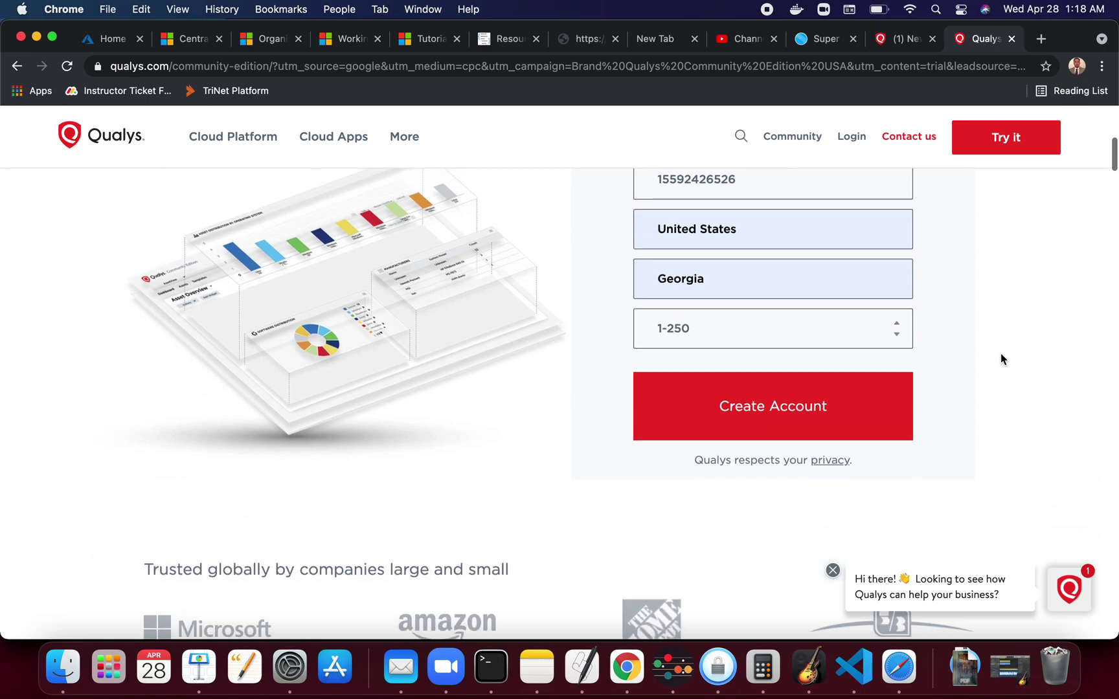
left_click(808, 429)
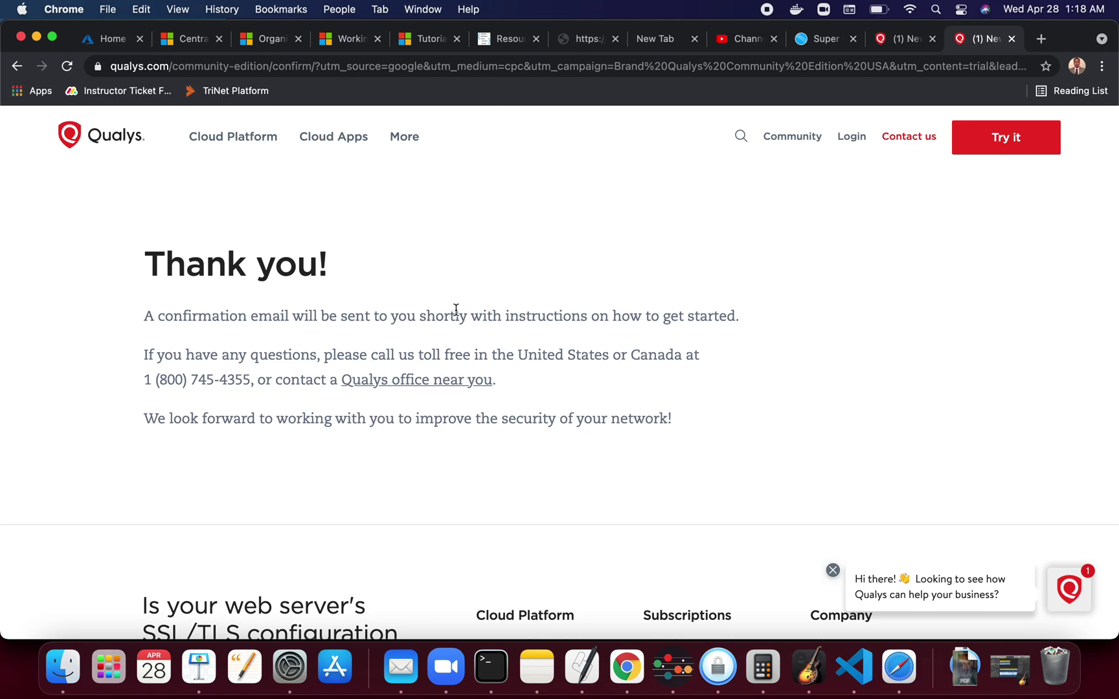
In a new tab, reach Outlook through a Google search for 'out' and check the signed-in account
left_click(1042, 41)
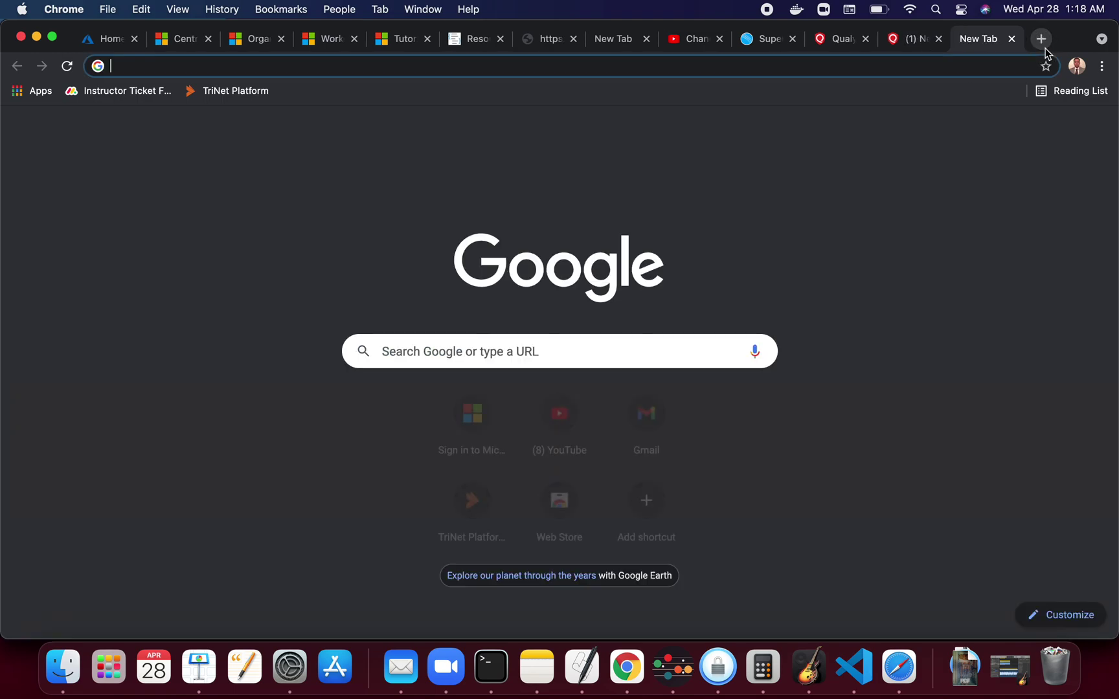
type("outlook")
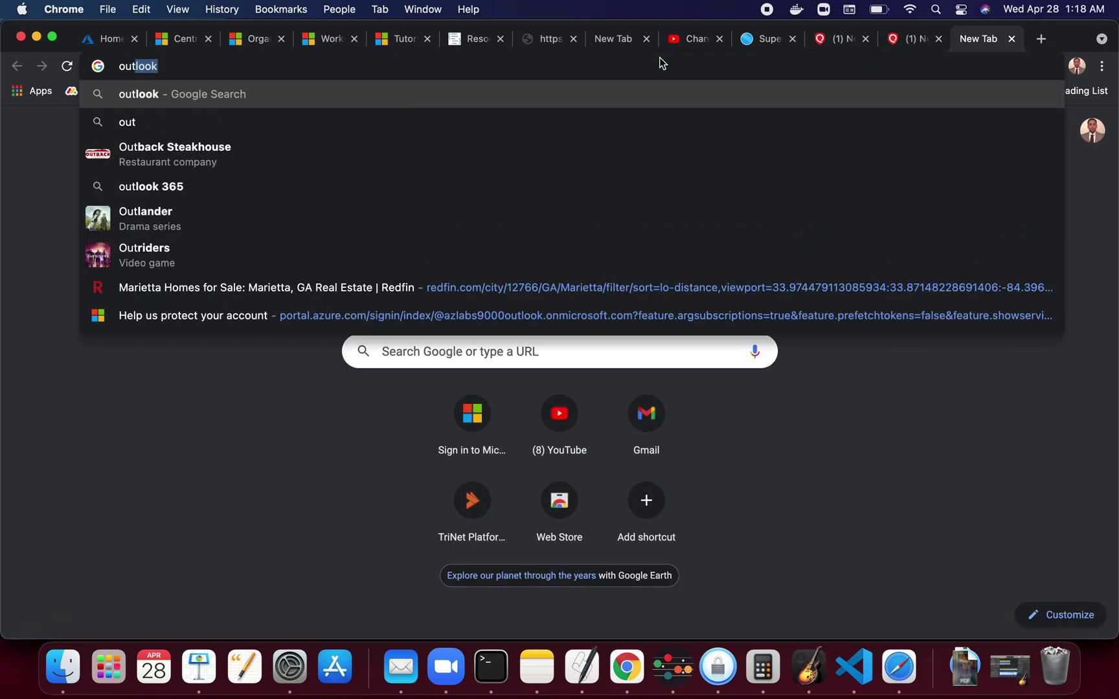
key("Return")
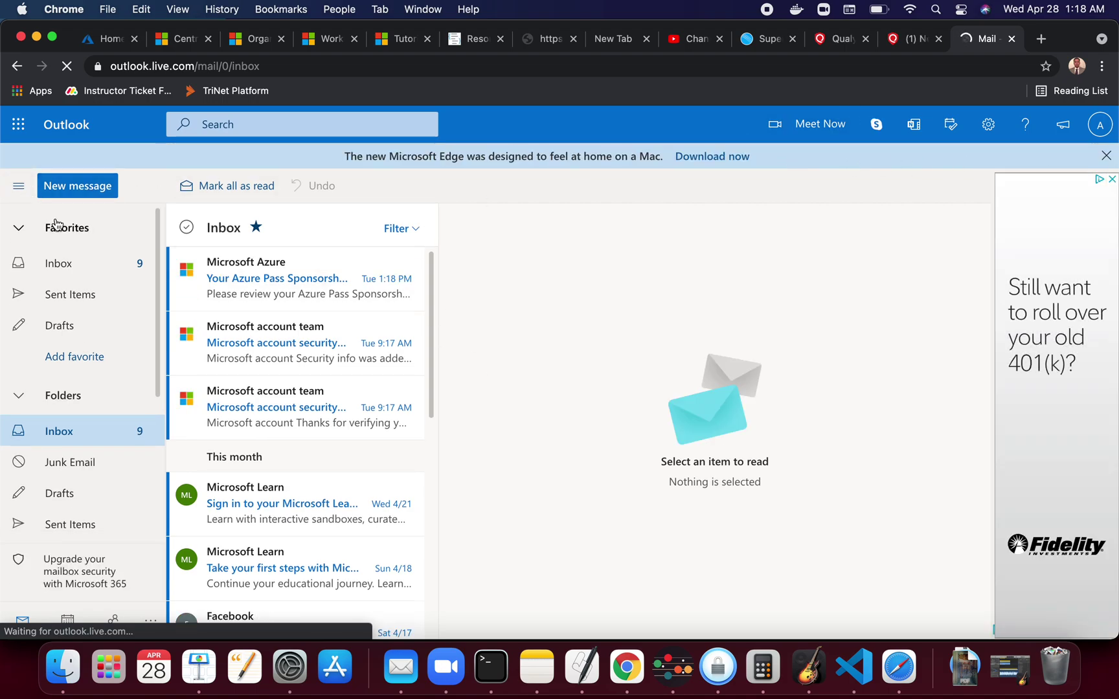
left_click(1107, 129)
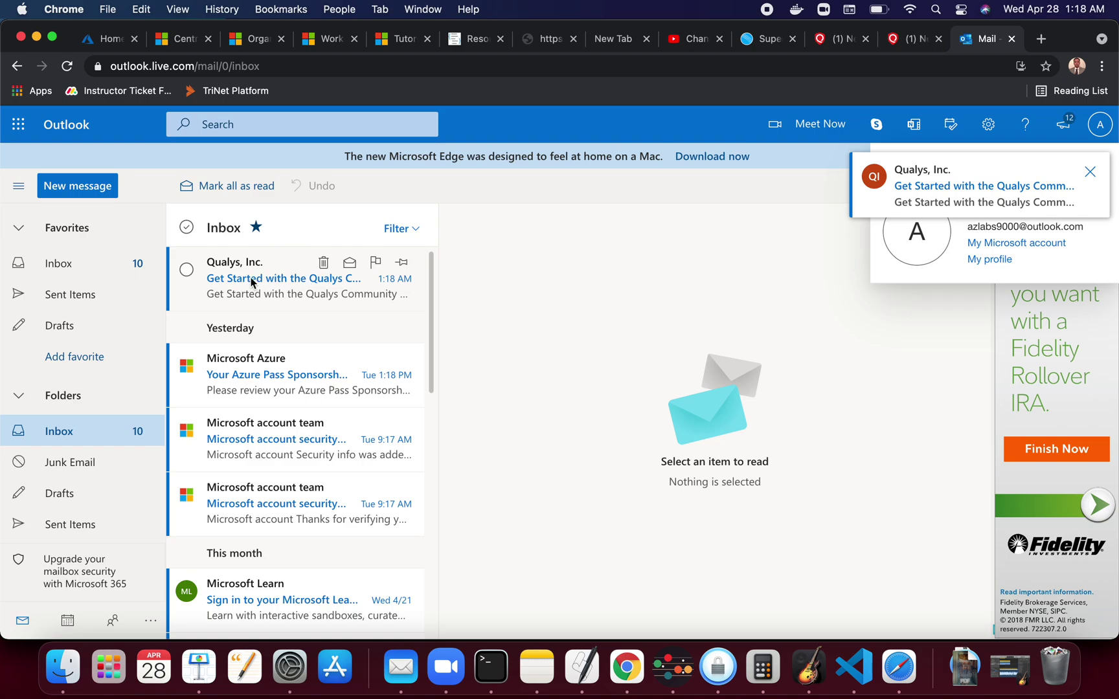
left_click(300, 285)
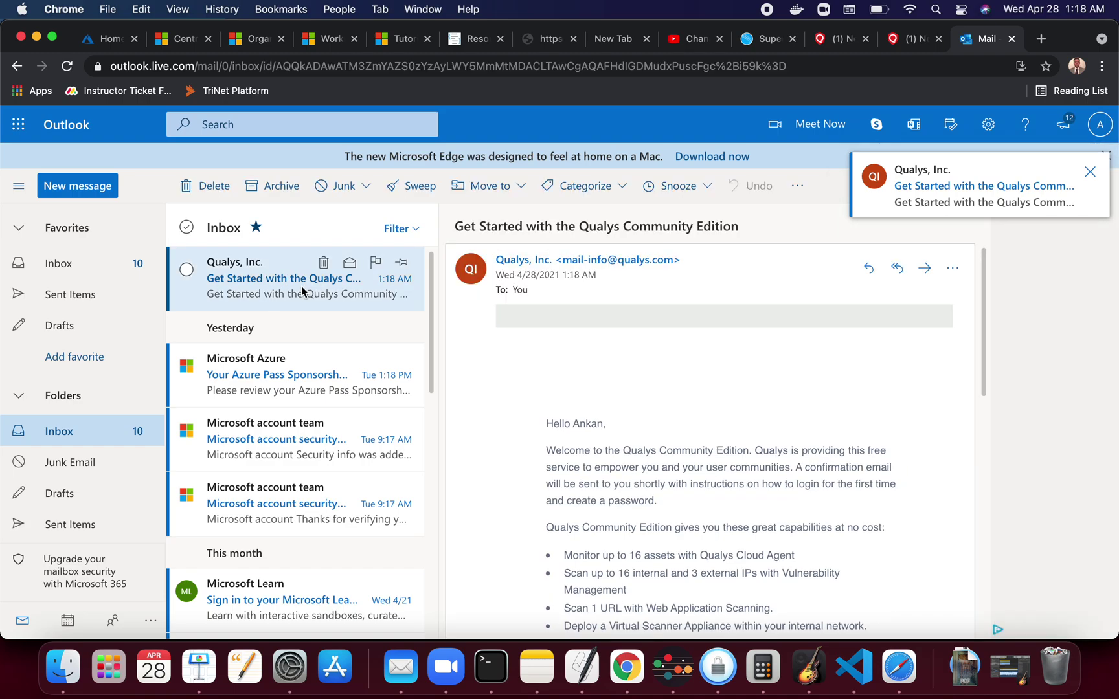
scroll(696, 450, "down", 4)
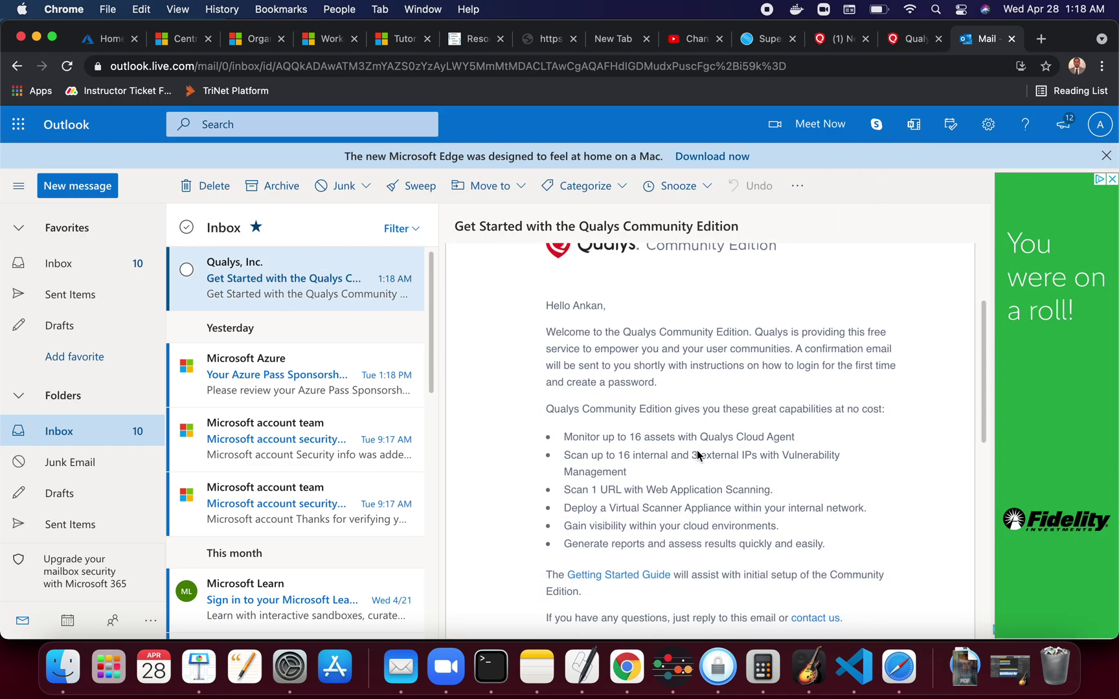
scroll(696, 450, "up", 2)
scroll(697, 452, "down", 3)
scroll(698, 453, "up", 2)
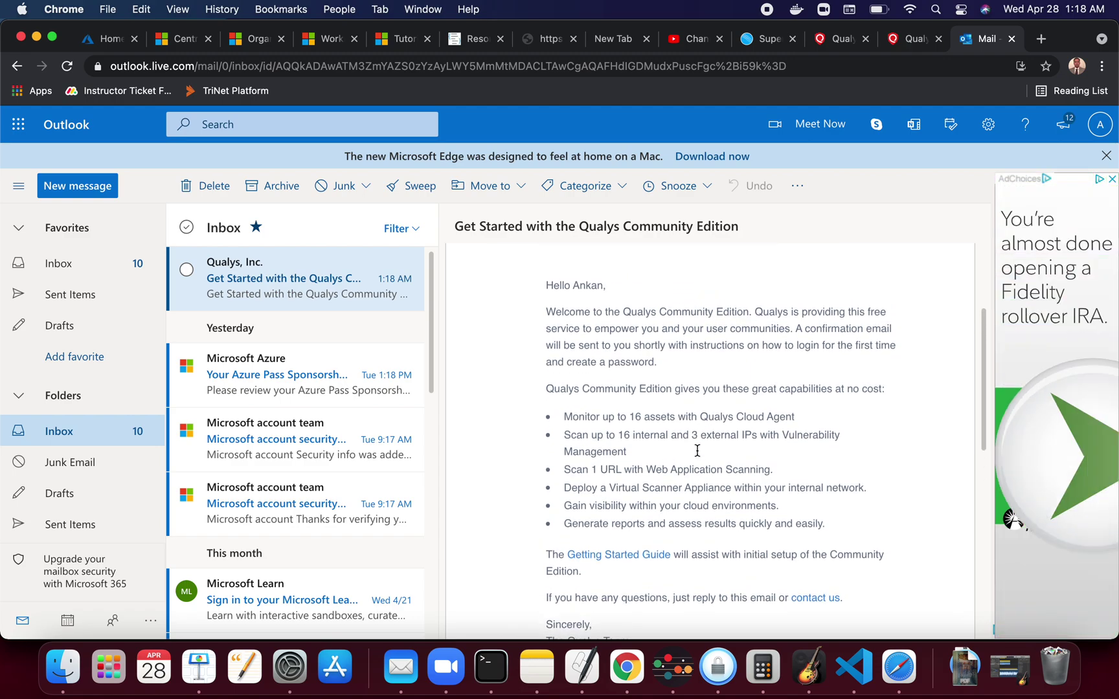
scroll(699, 455, "down", 2)
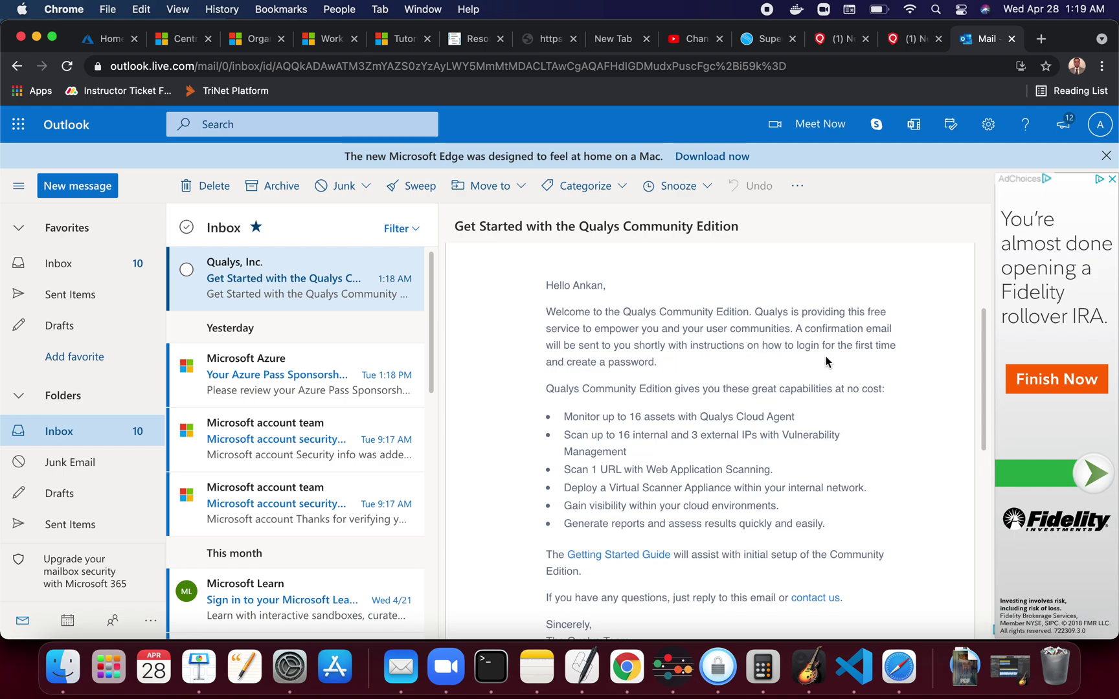
left_click_drag(659, 368, 548, 308)
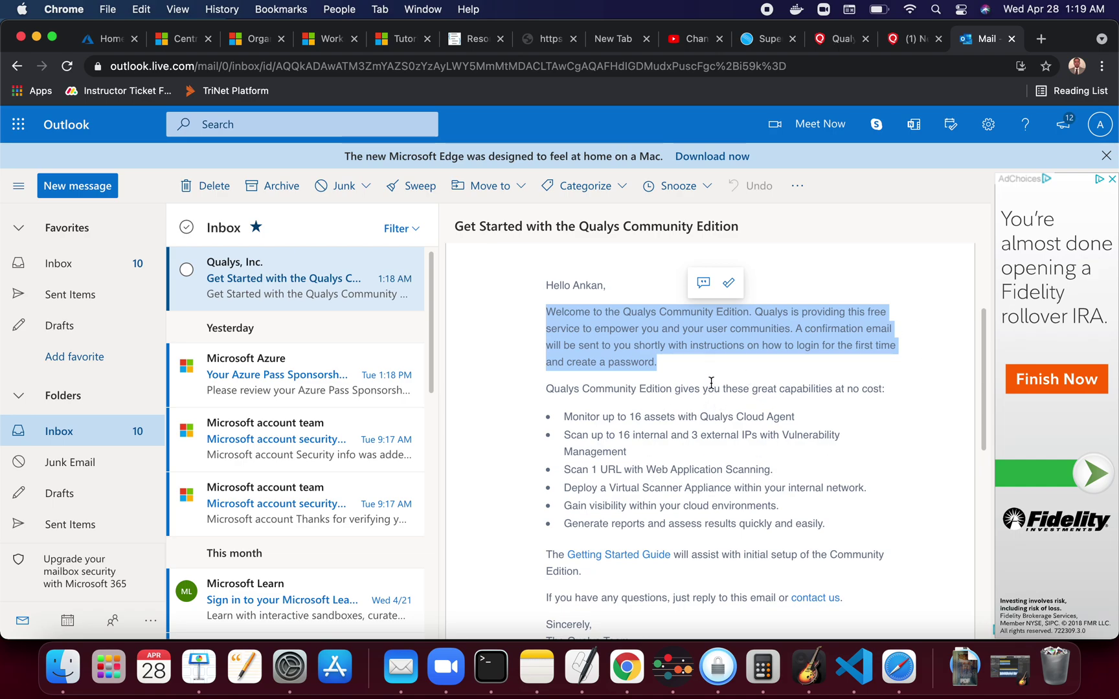
triple_click(562, 388)
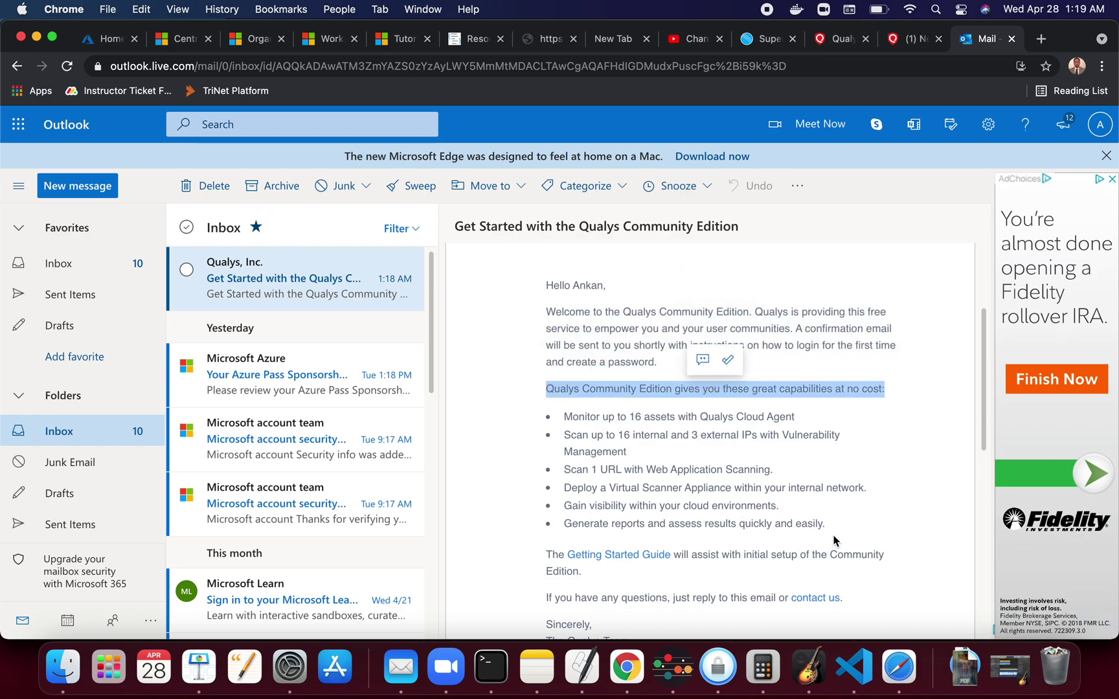
left_click_drag(831, 526, 555, 427)
left_click(638, 424)
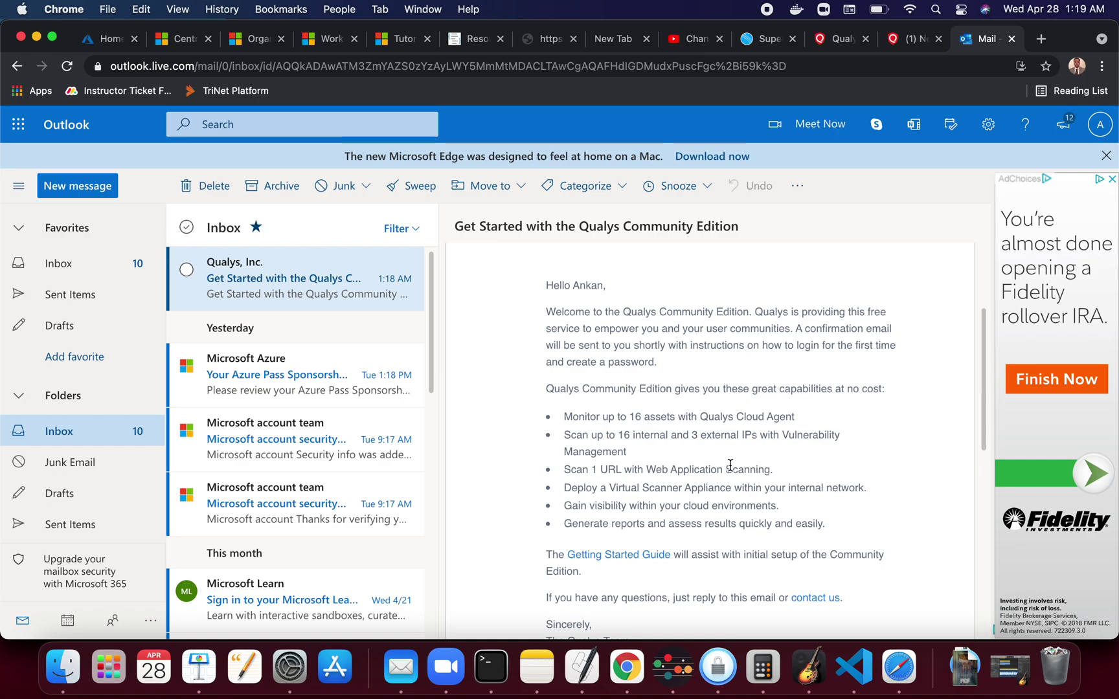
scroll(729, 464, "down", 4)
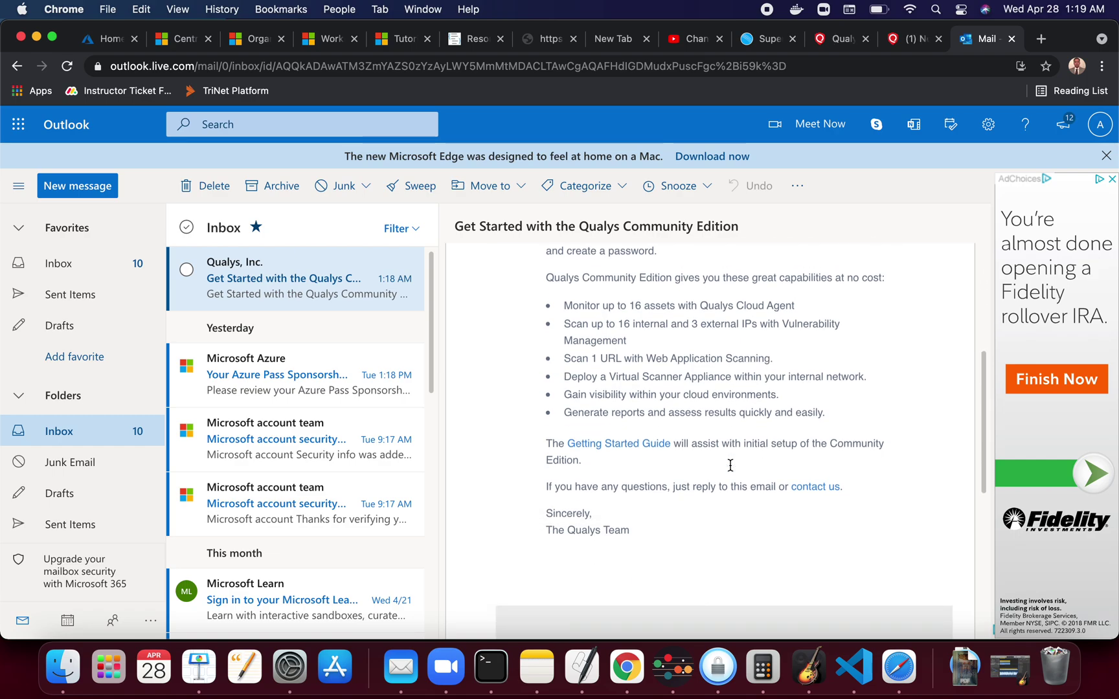
scroll(730, 465, "down", 1)
scroll(730, 465, "down", 2)
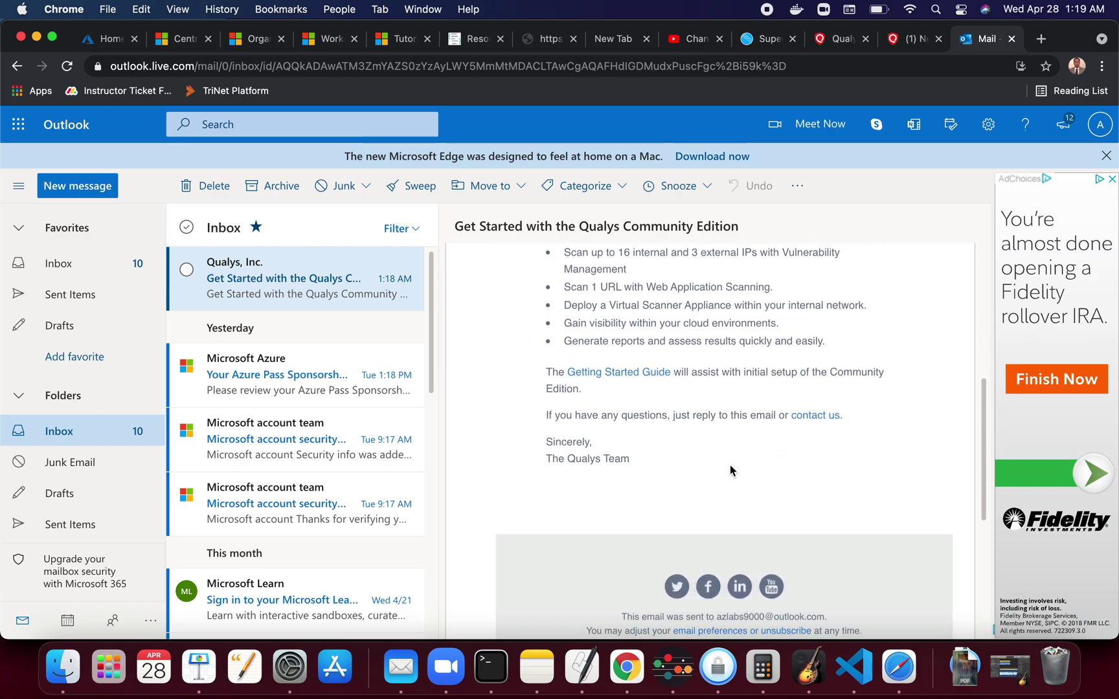
triple_click(792, 303)
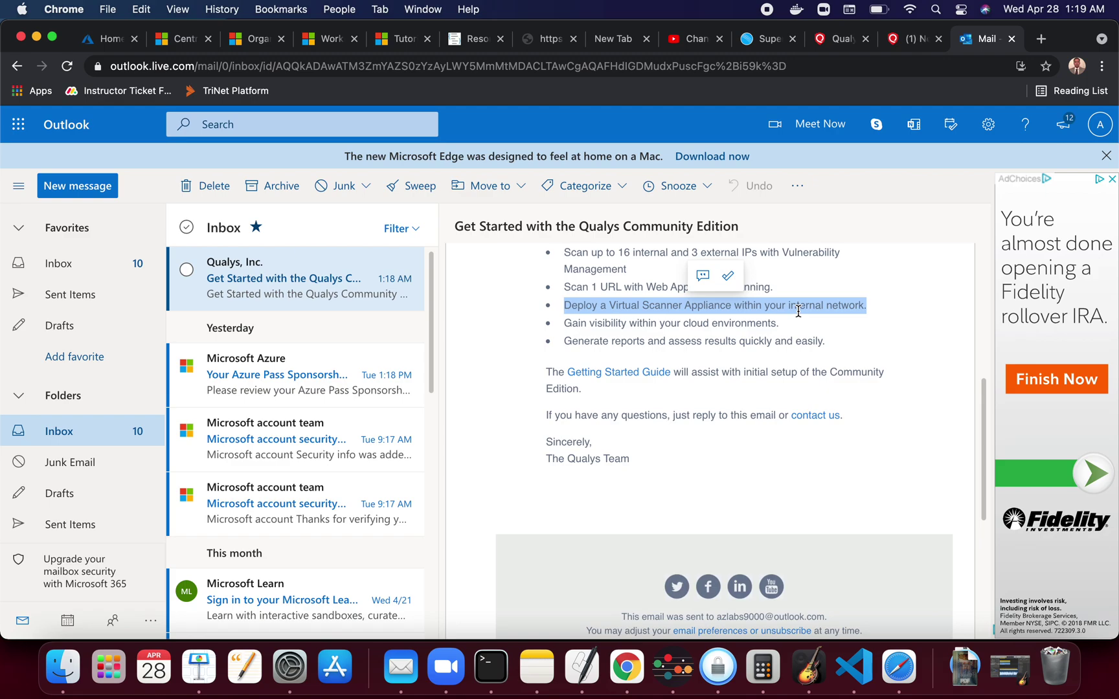
left_click(871, 378)
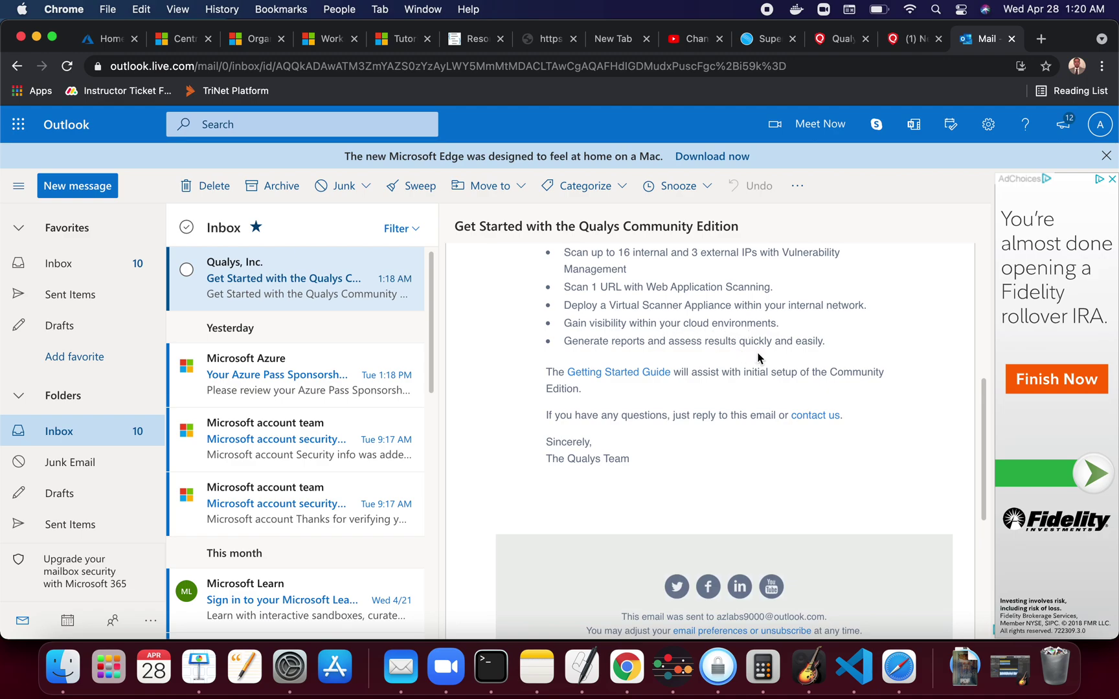
scroll(759, 358, "down", 3)
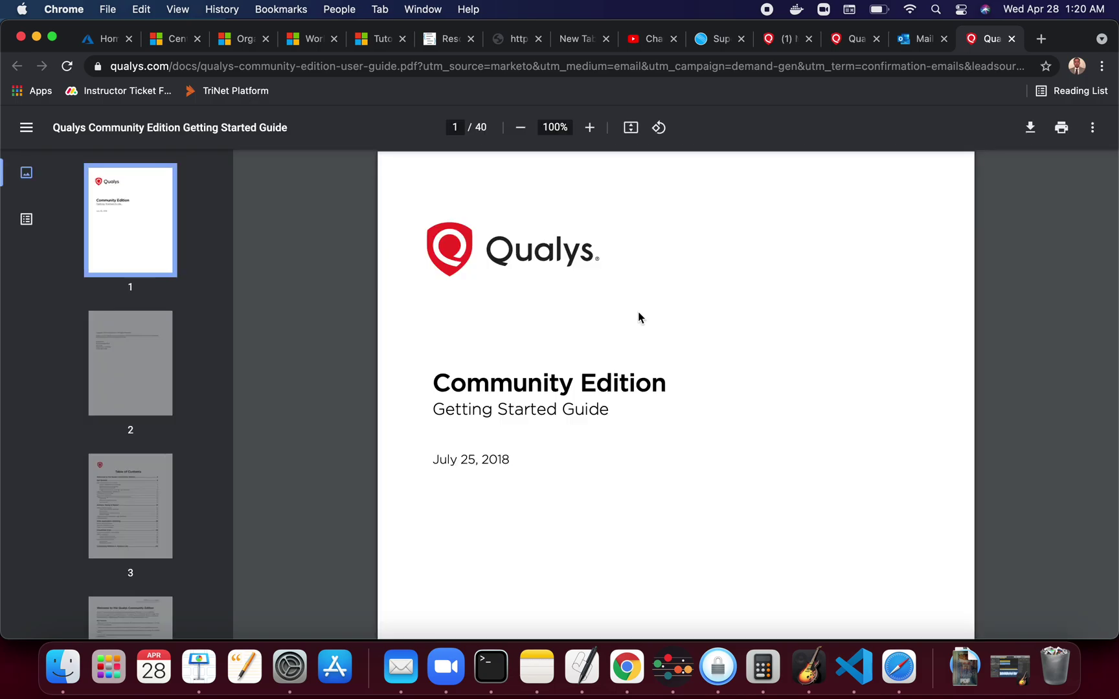
Skim the Getting Started Guide PDF down to page 24 of 40, covering tag creation and Create Reports
scroll(639, 312, "down", 2)
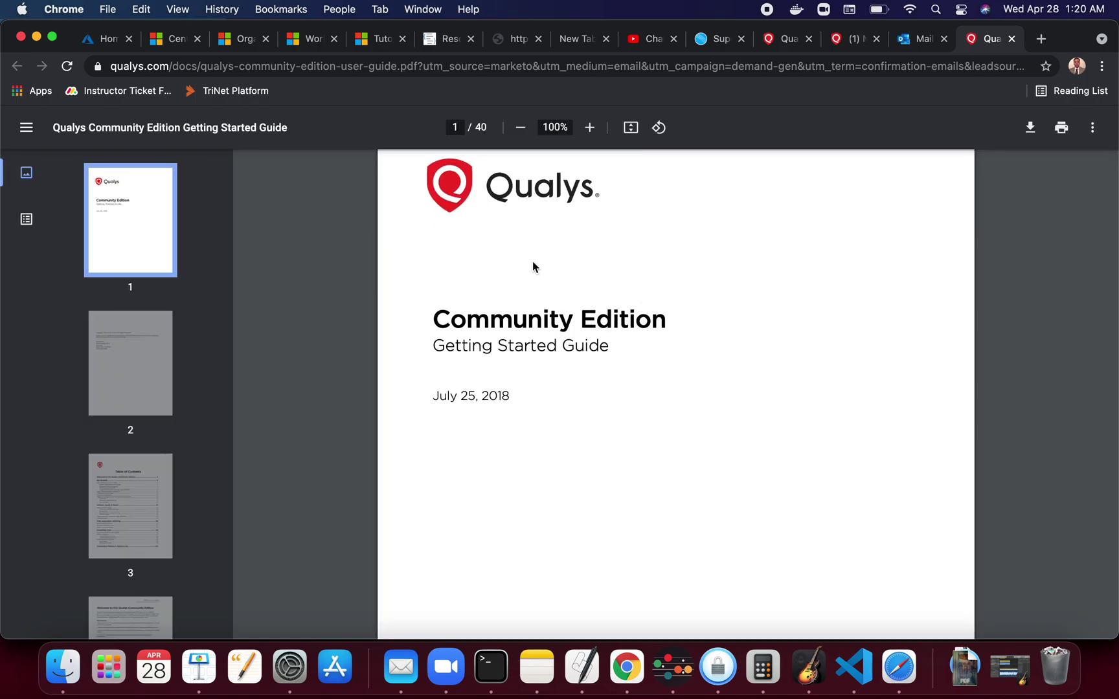
scroll(567, 440, "down", 15)
scroll(567, 441, "down", 15)
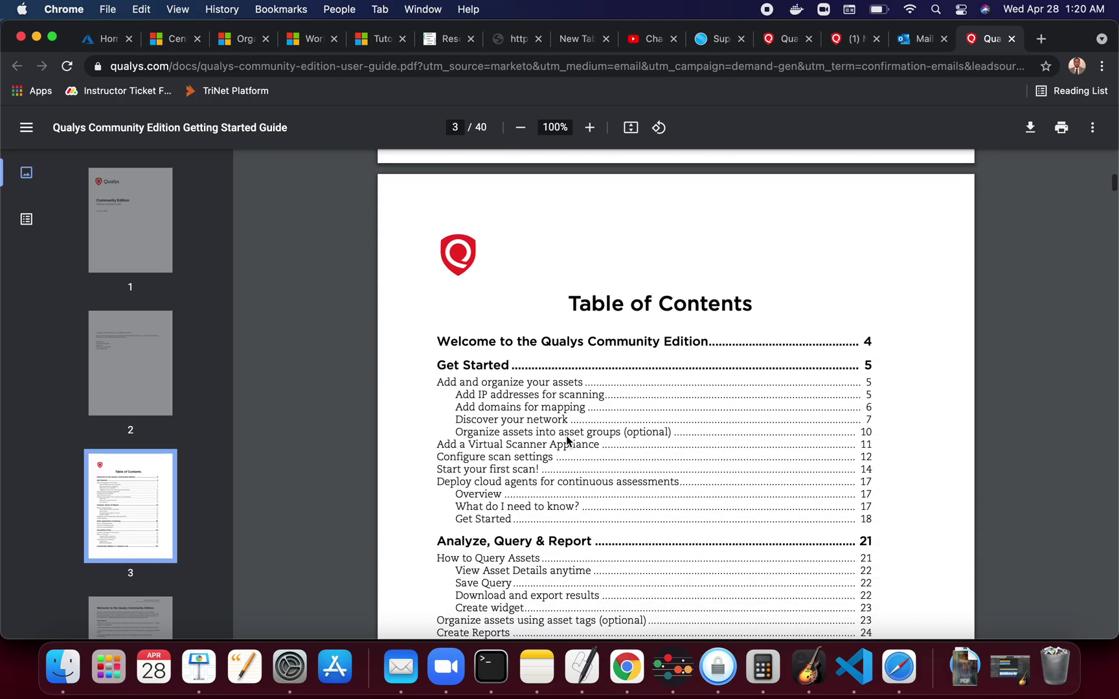
scroll(567, 441, "down", 5)
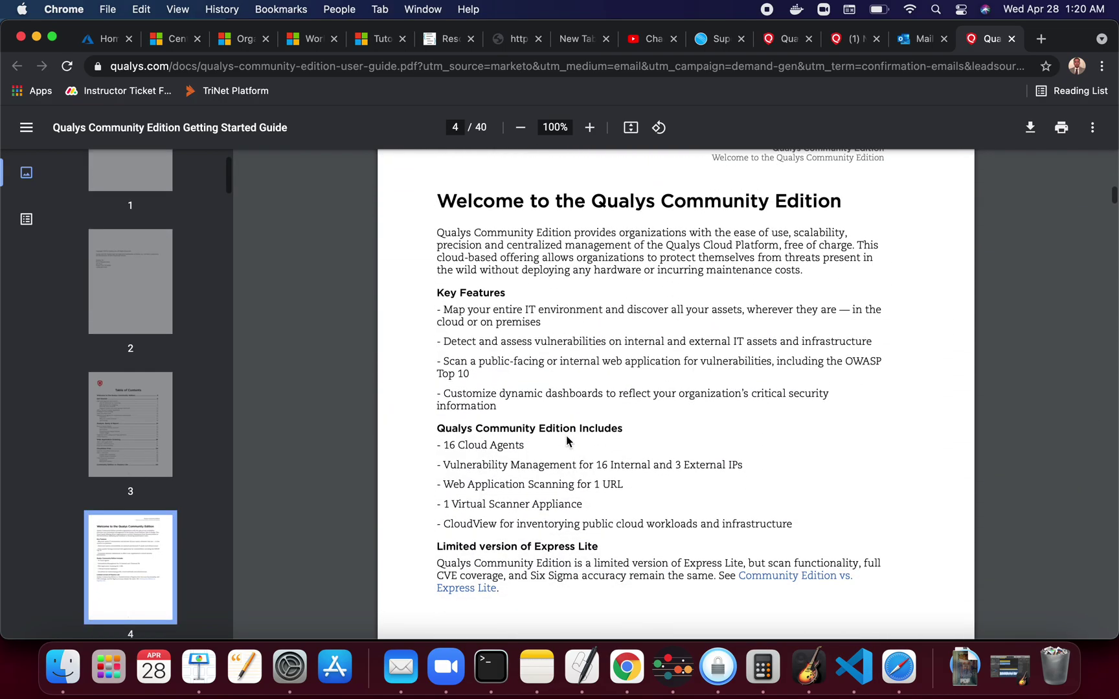
scroll(566, 441, "up", 6)
scroll(567, 441, "down", 2)
scroll(567, 441, "down", 20)
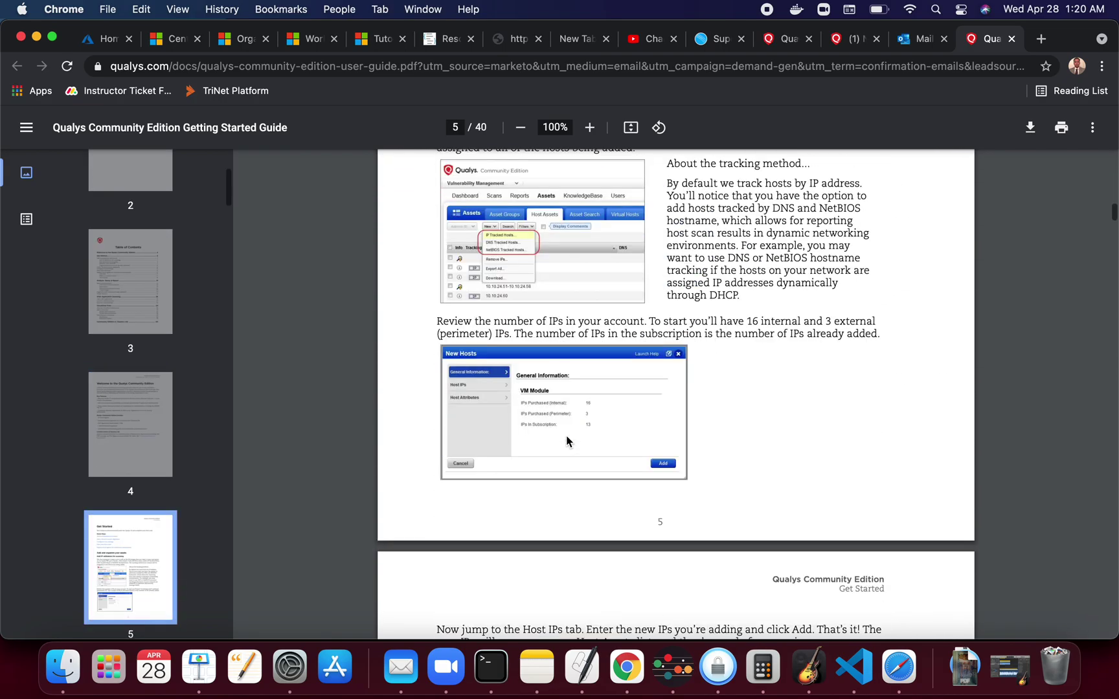
scroll(568, 440, "down", 20)
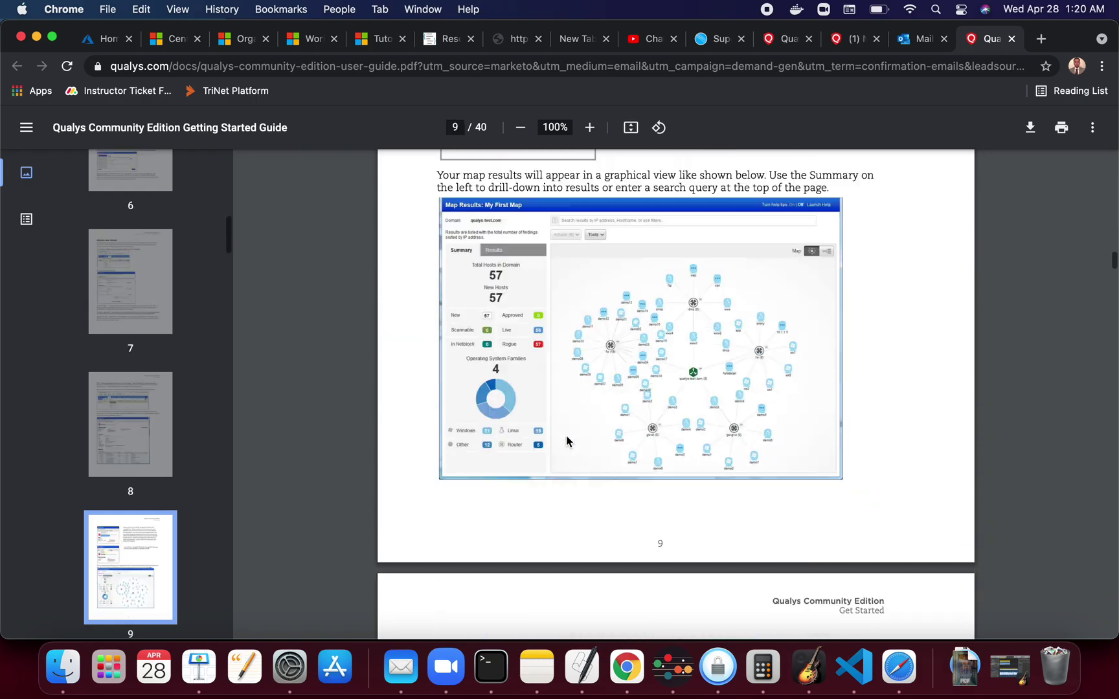
scroll(567, 441, "down", 20)
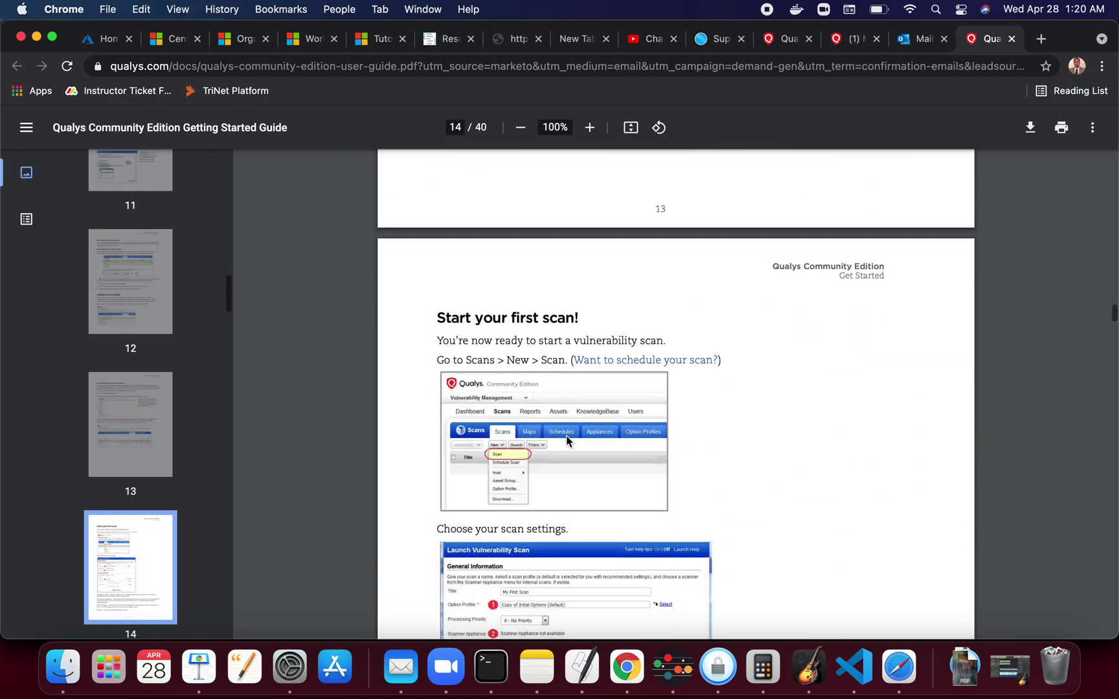
scroll(567, 441, "down", 20)
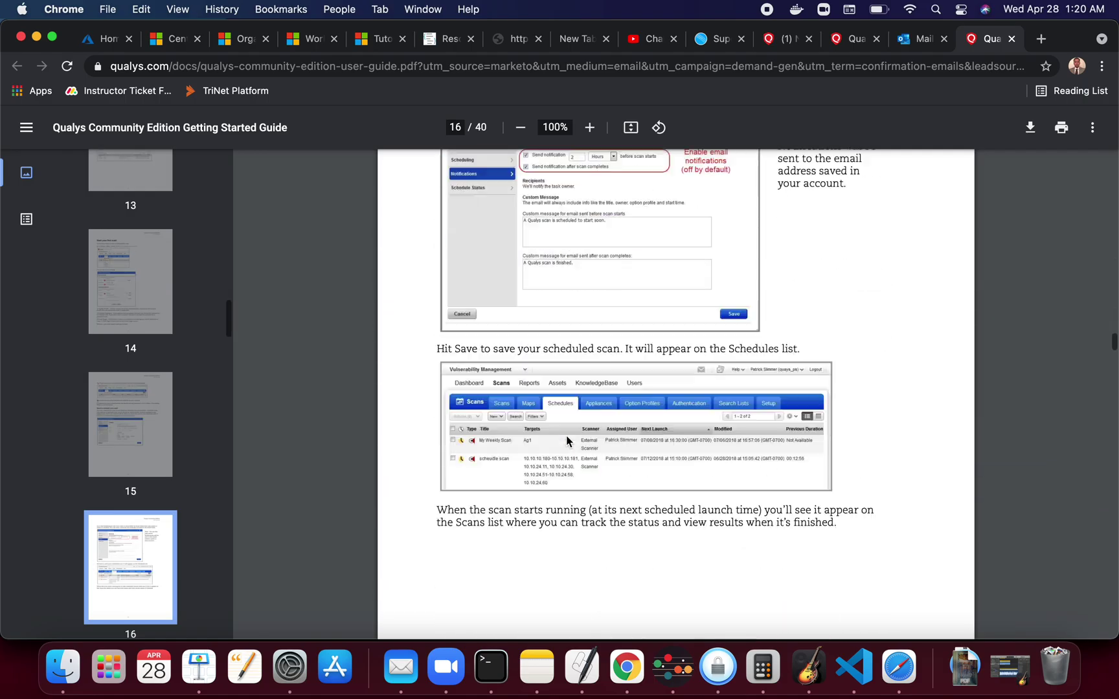
scroll(565, 435, "down", 20)
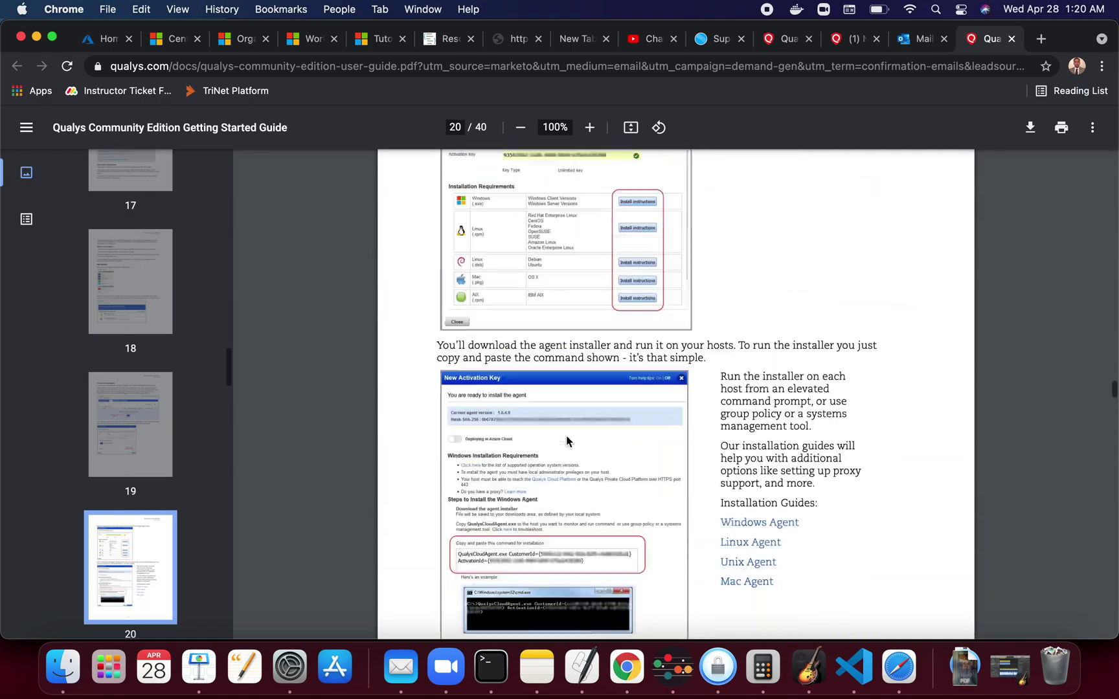
key("super+Tab")
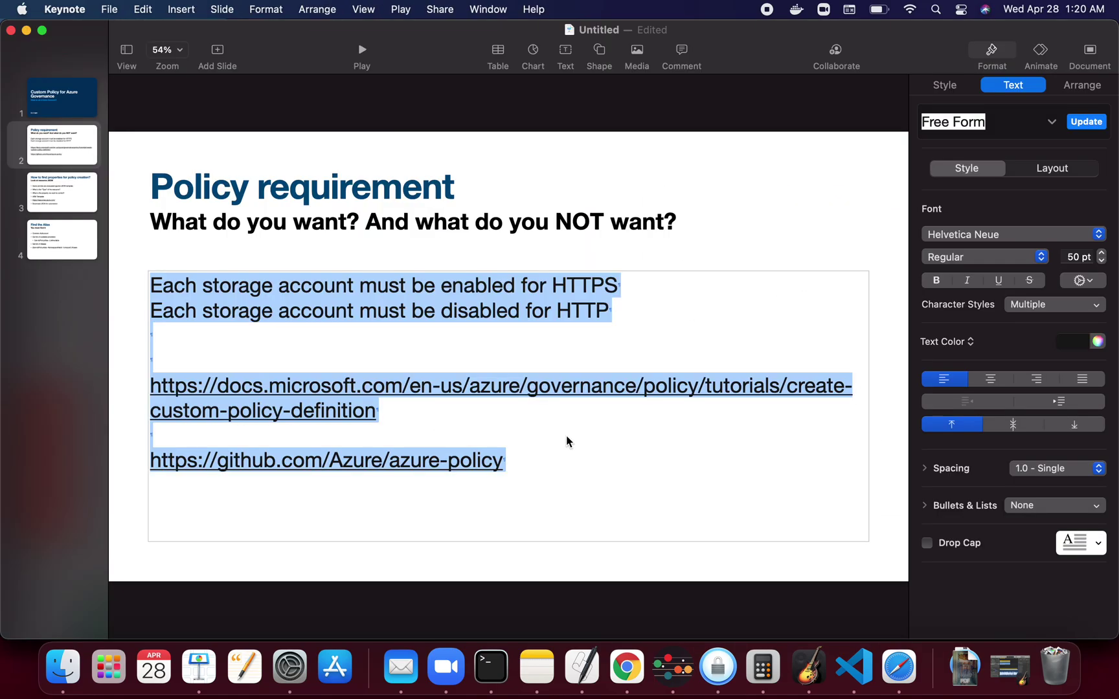
key("super+Tab")
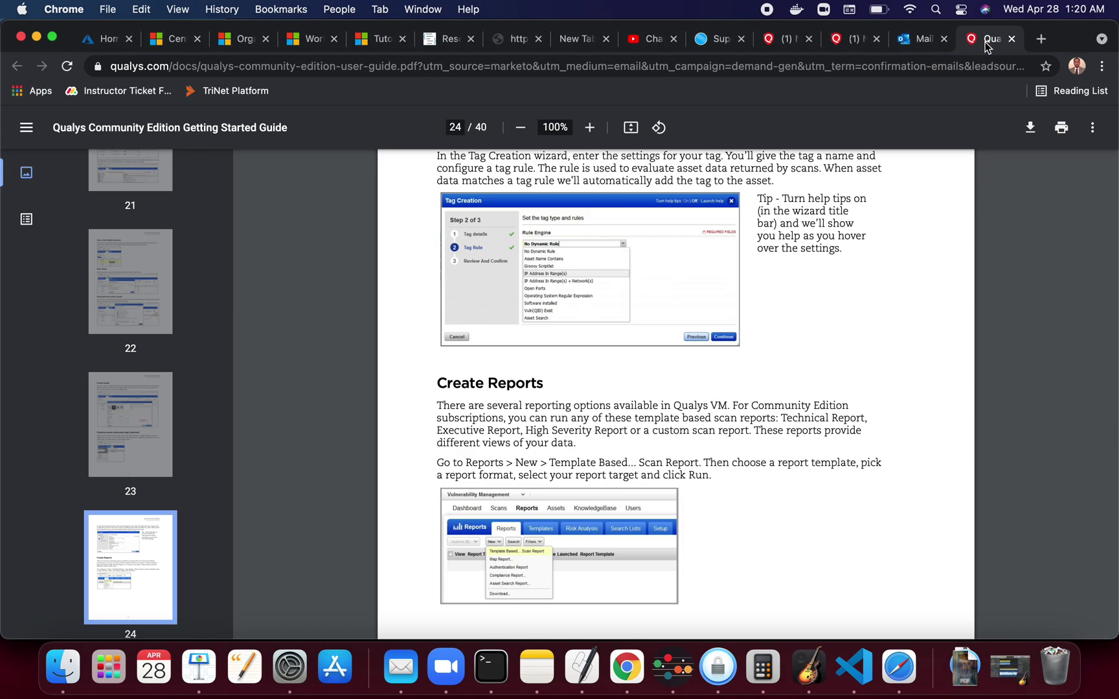
Return to the Outlook Mail tab and scroll back to the top of the Qualys welcome e-mail
left_click(925, 42)
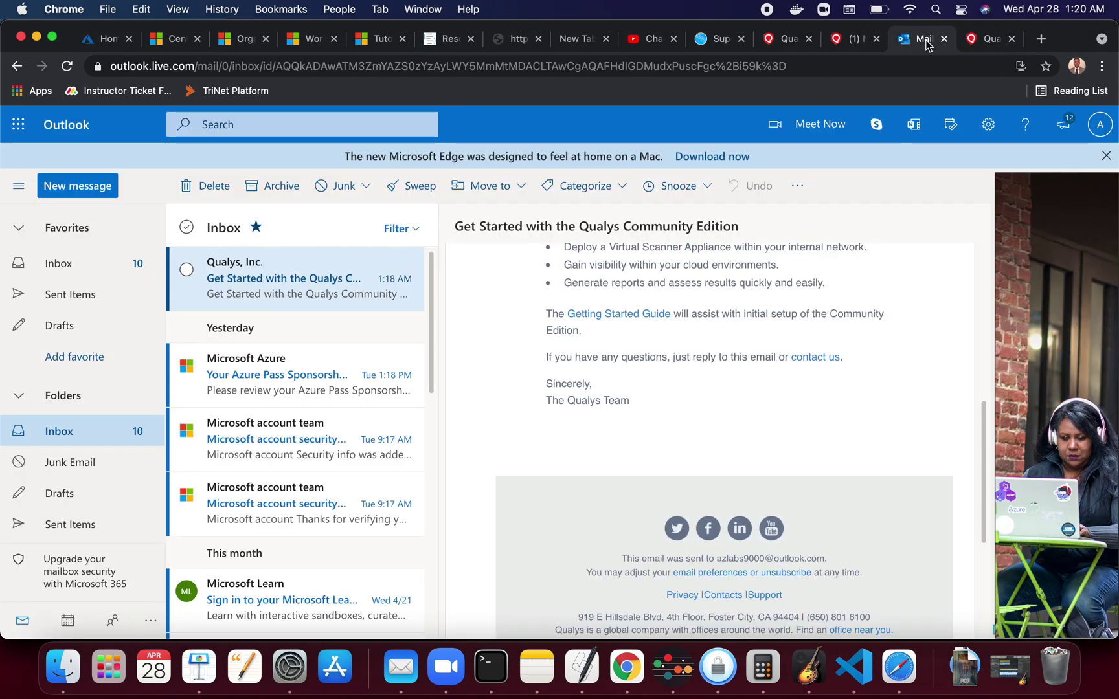
left_click_drag(433, 282, 432, 268)
scroll(700, 375, "up", 10)
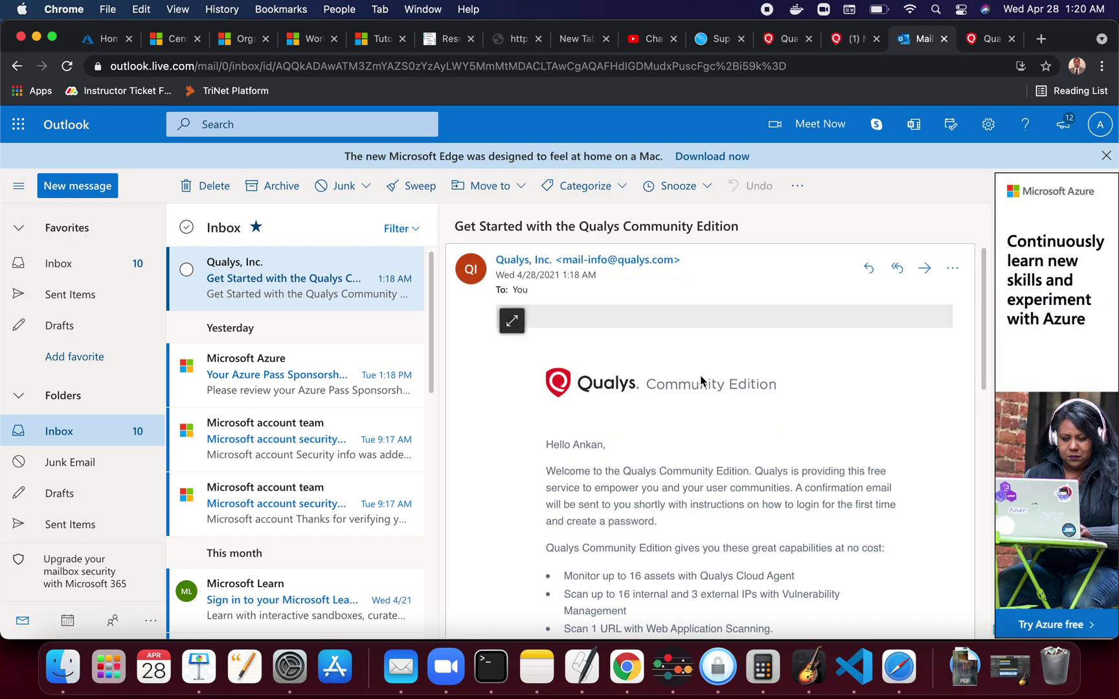
scroll(700, 381, "down", 7)
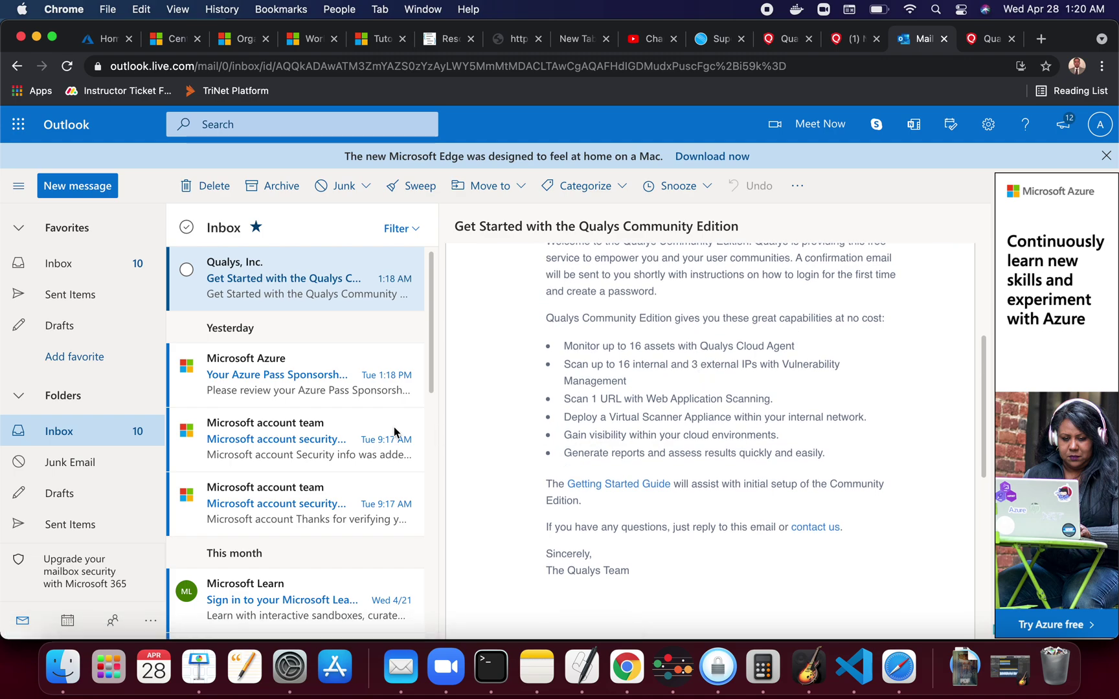
mouse_move(374, 281)
scroll(716, 366, "up", 5)
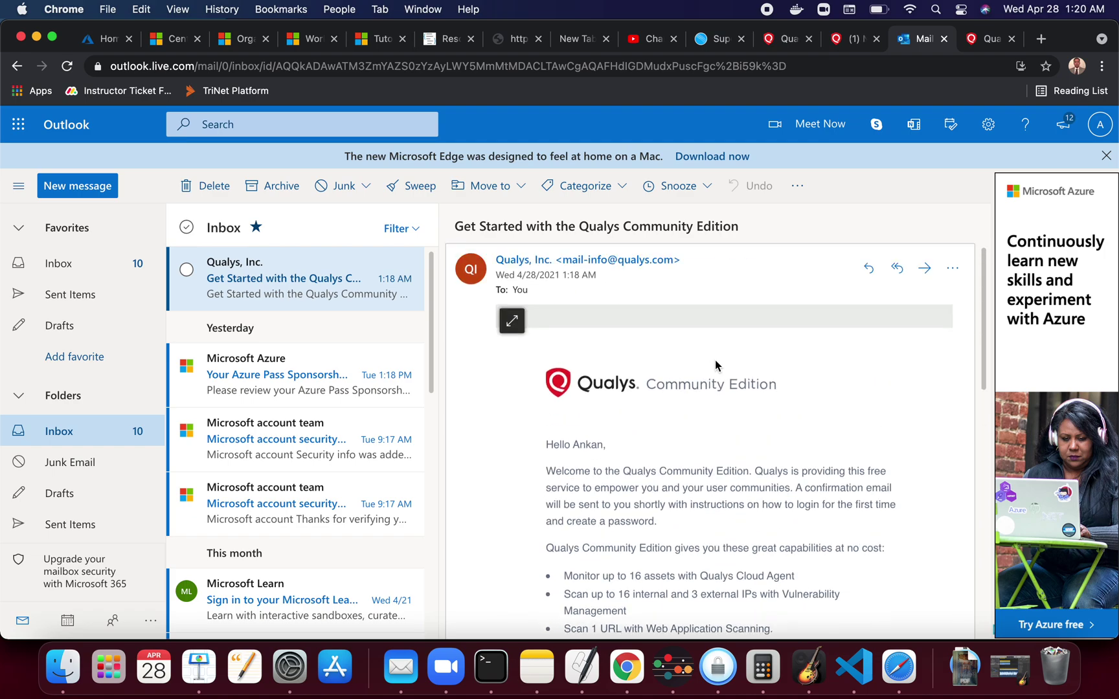